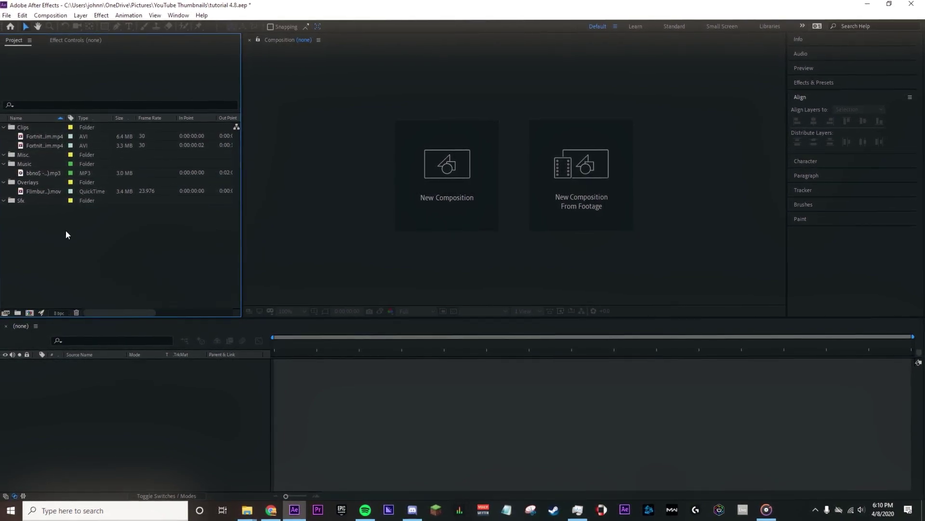
Create a 1920 x 1080, 30 fps composition named "POOPY LMFAO ahahahah" lasting about 20 seconds.
click(32, 312)
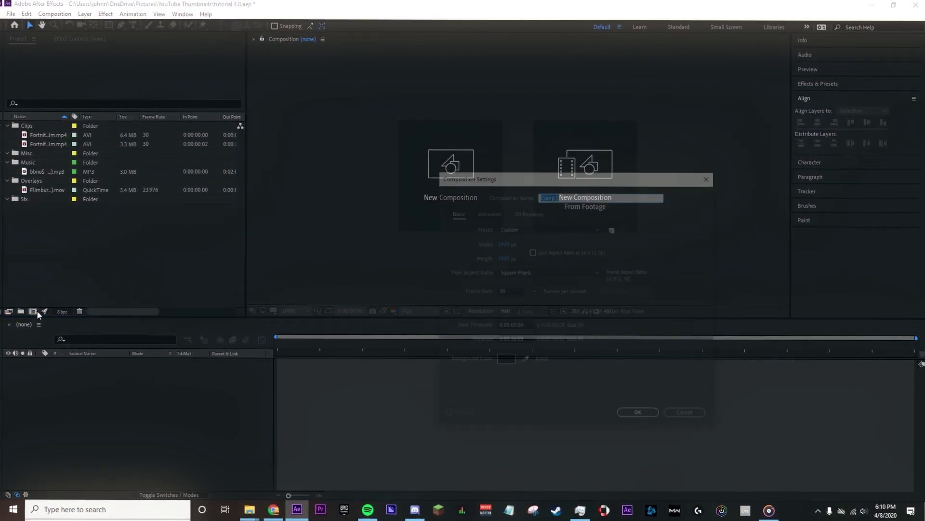
text(POOPY LMFAO ahahahah)
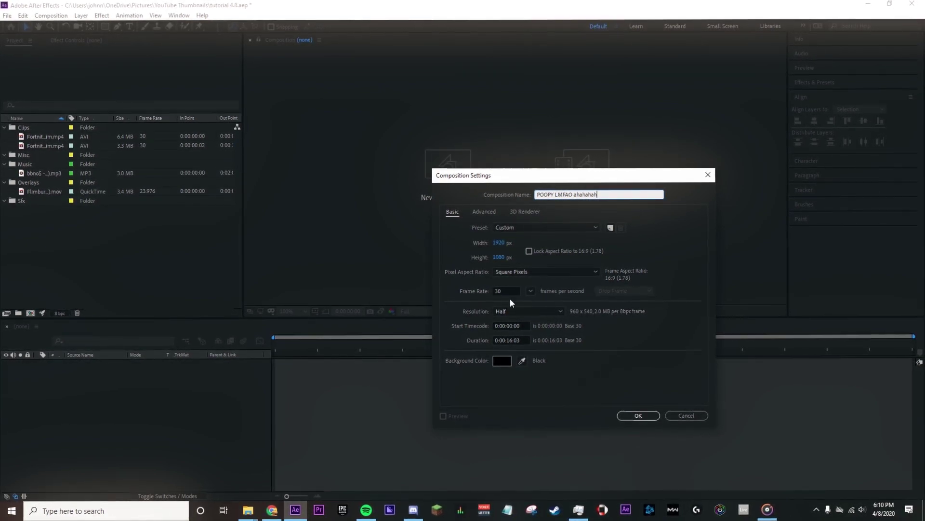
click(521, 342)
key(BackSpace)
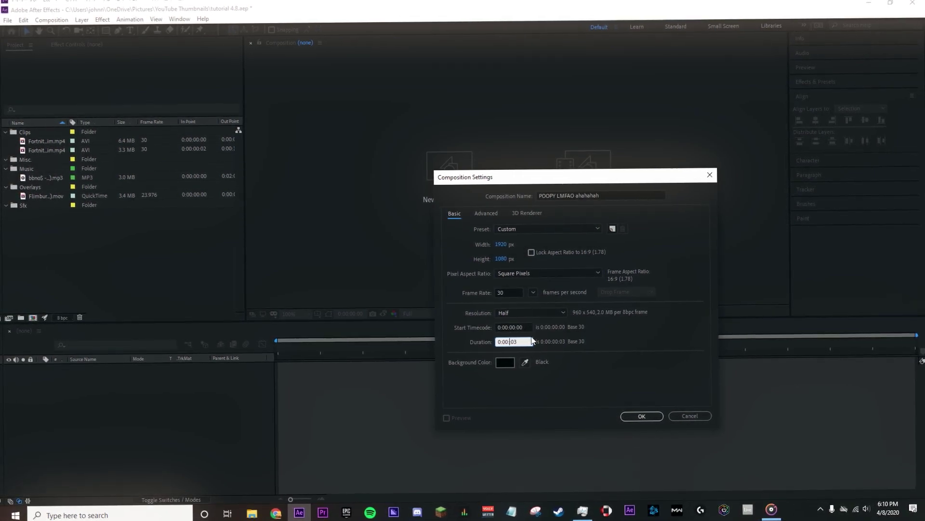
click(637, 414)
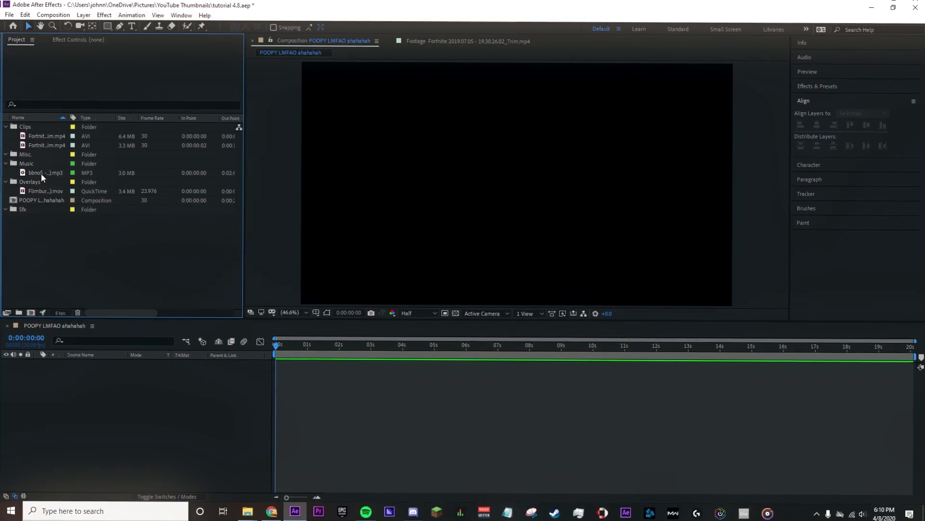
Add the bbno$ MP3 from the Music folder to the composition and reveal its audio waveform.
drag(40, 172, 151, 386)
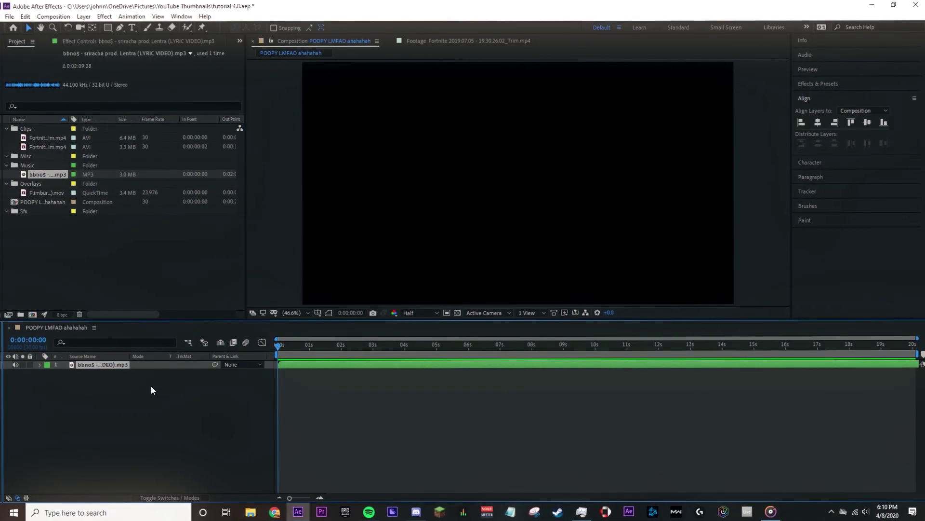
key(l)
key(l)
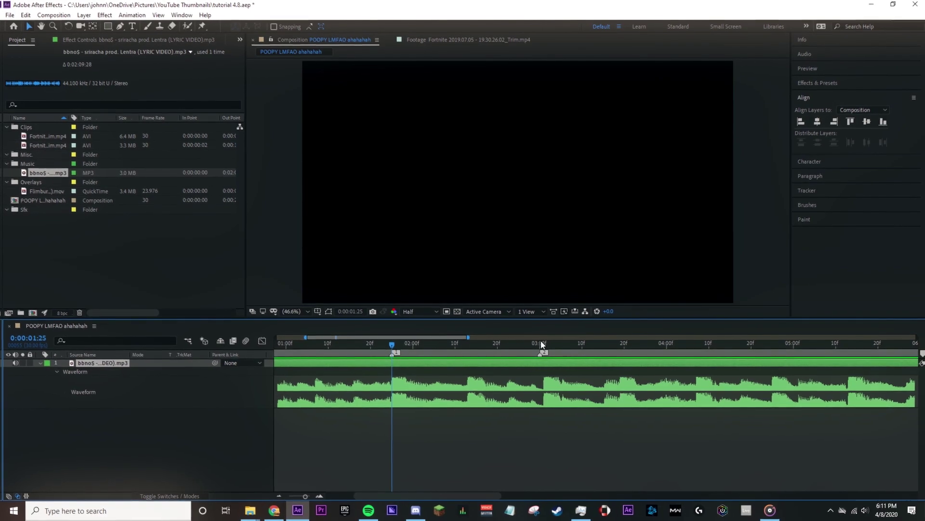
Place numbered composition markers on the beats of the waveform and play the track back against them.
click(544, 345)
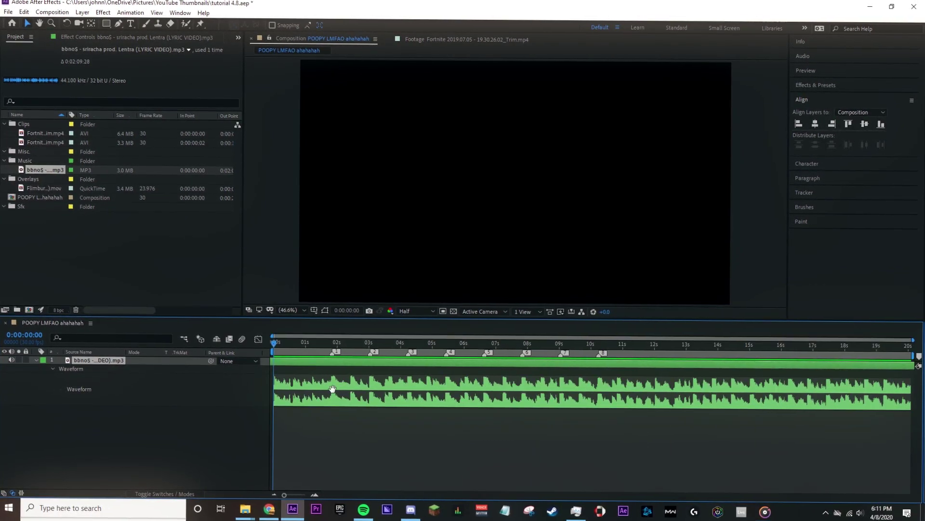
key(space)
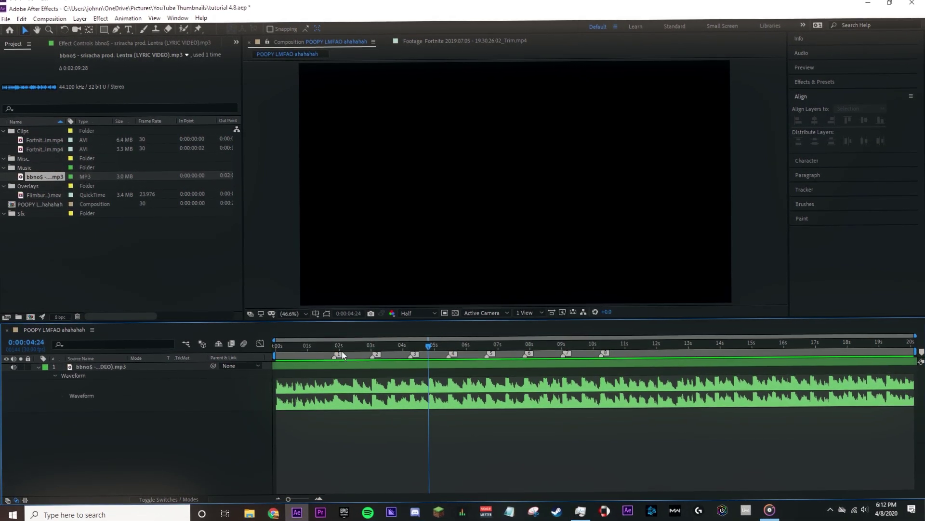
Trim the Fortnite 19.30.26.02 clip to start at 0:00:02:08 and add it to the timeline above the music.
double_click(34, 140)
drag(259, 297, 788, 296)
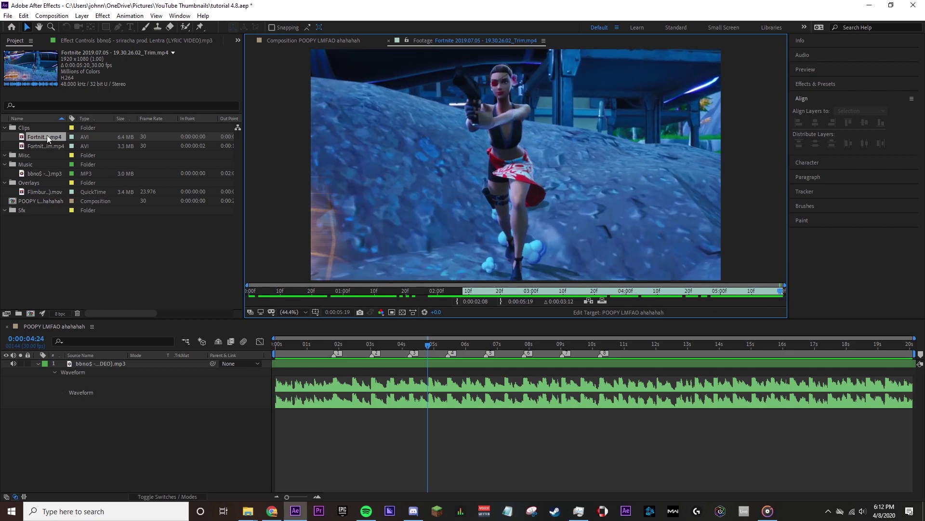
drag(96, 365, 97, 360)
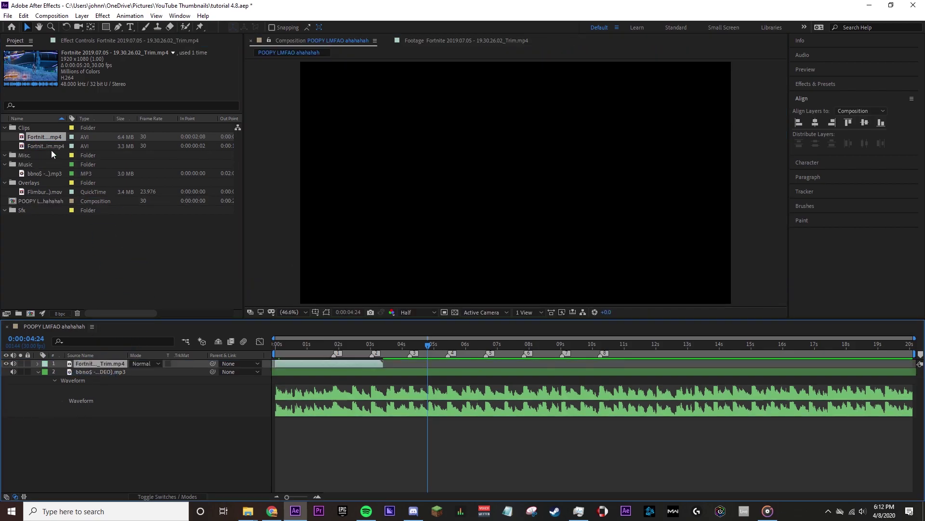
Shorten the Fortnite 20.03.37.11 clip, place it directly after the first clip, and set the current time to the first beat marker.
double_click(51, 147)
drag(255, 288, 453, 302)
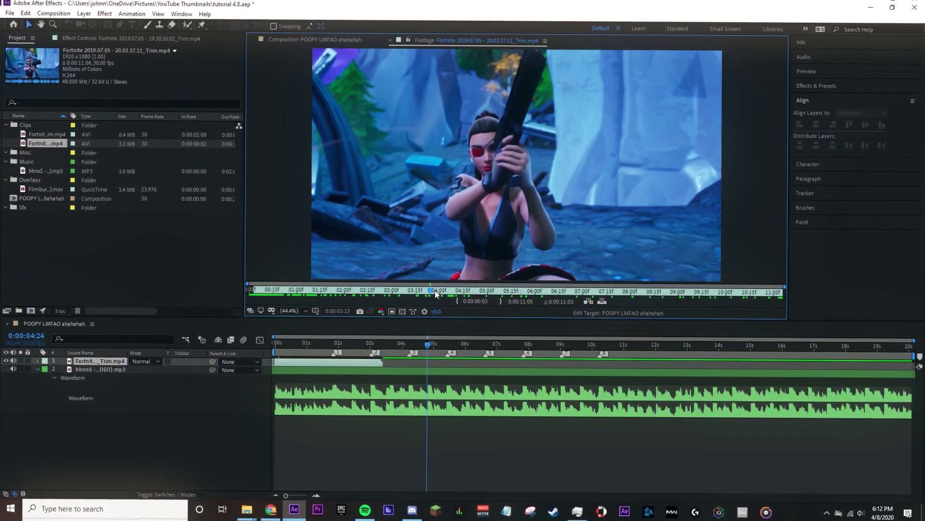
click(501, 302)
drag(65, 146, 386, 360)
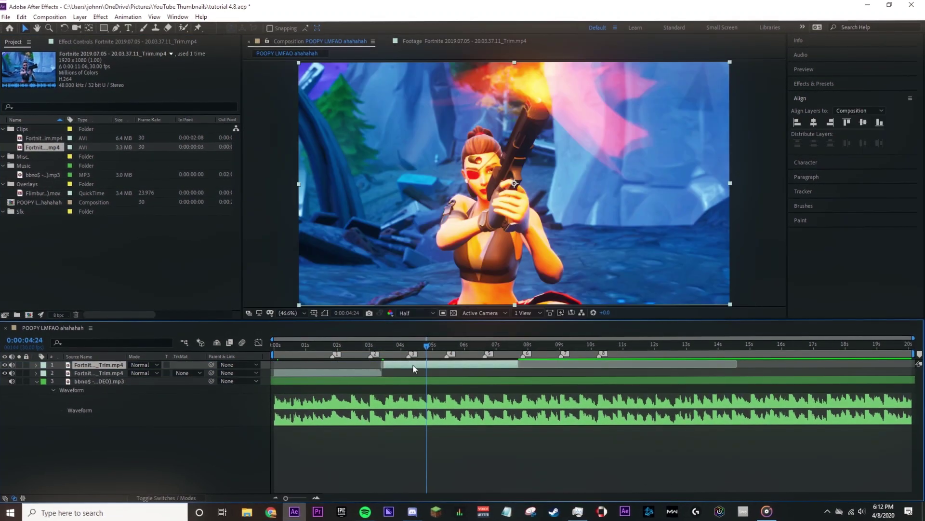
drag(337, 343, 313, 343)
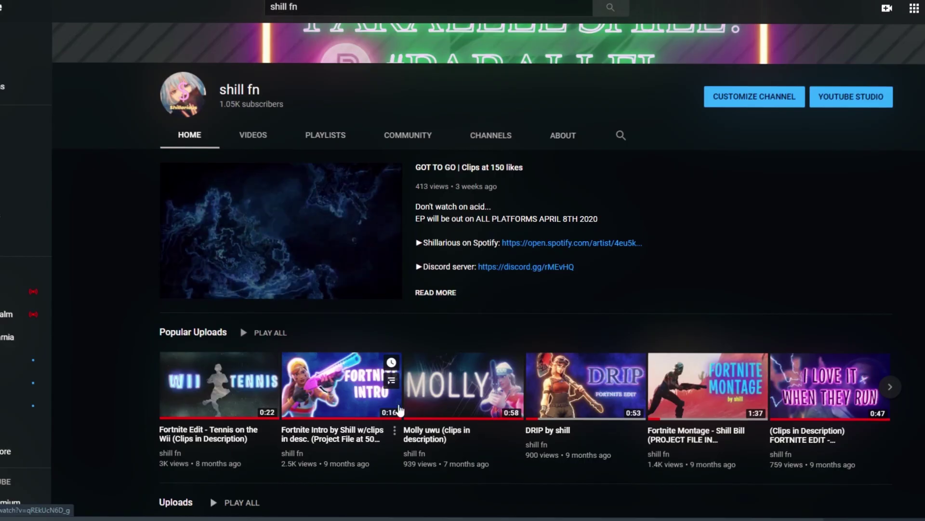
On YouTube, open the "Molly uwu" video from the shill fn channel and examine its description for the clips download link.
click(455, 392)
scroll(96, 434, down, 4)
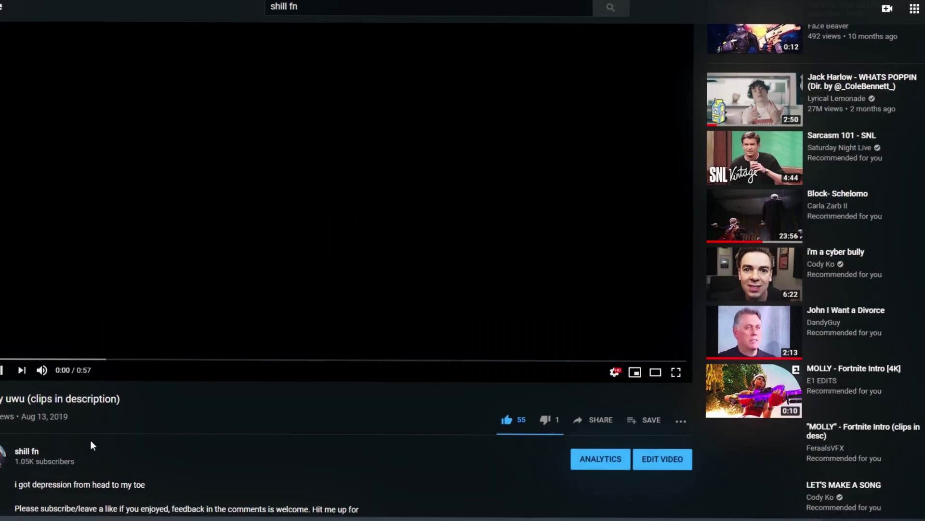
click(33, 405)
scroll(33, 399, down, 1)
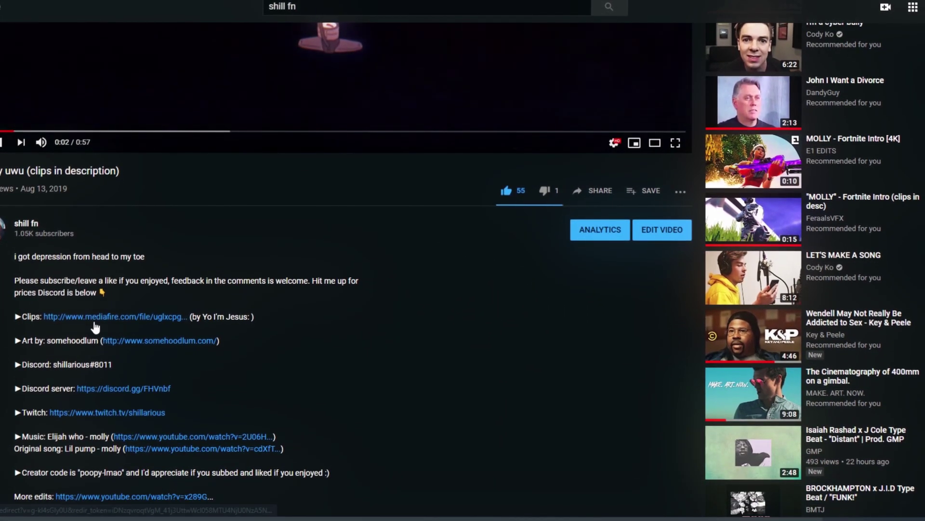
In After Effects, shift both Fortnite clips together so the first one starts at marker 1, 0:00:01:25.
click(116, 373)
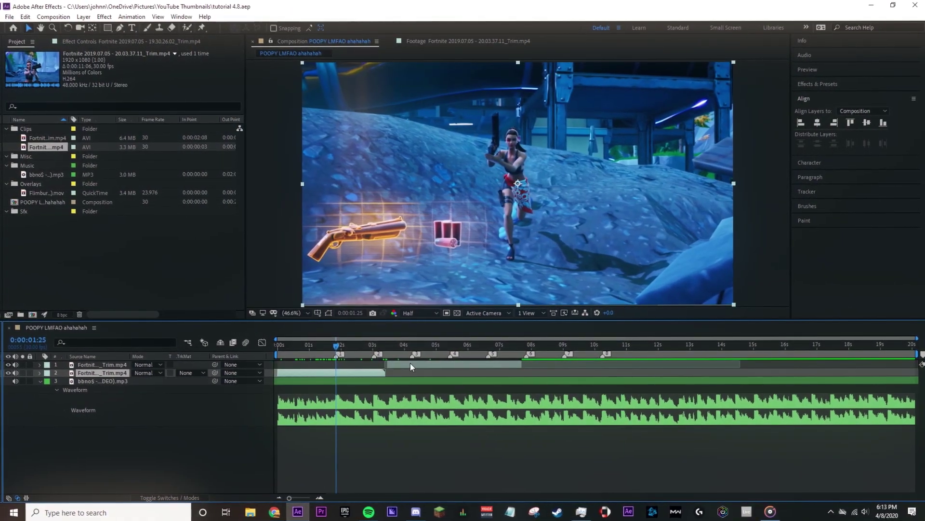
shift+click(410, 364)
drag(337, 374, 394, 369)
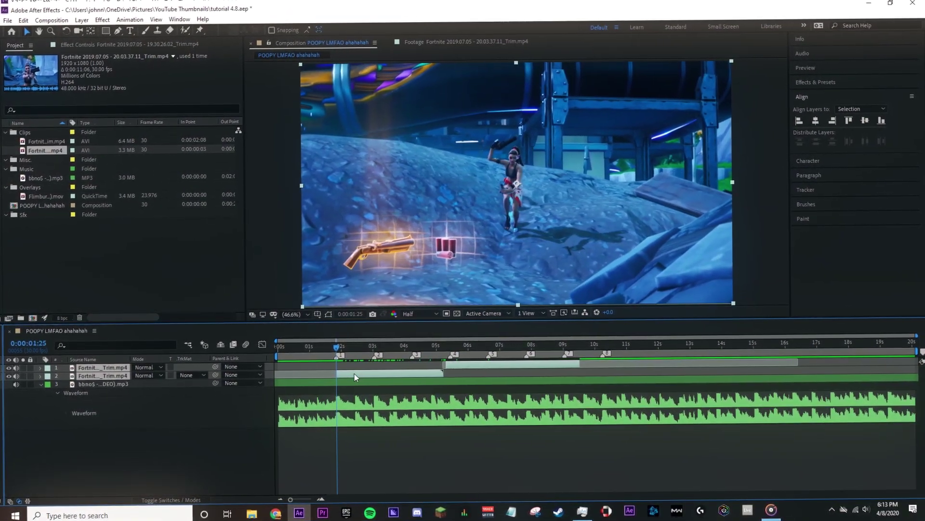
Enable time remapping on the first clip, soloing that layer, and add a time-remap keyframe at 0:00:01:25.
click(397, 458)
click(395, 375)
key(ctrl+alt+t)
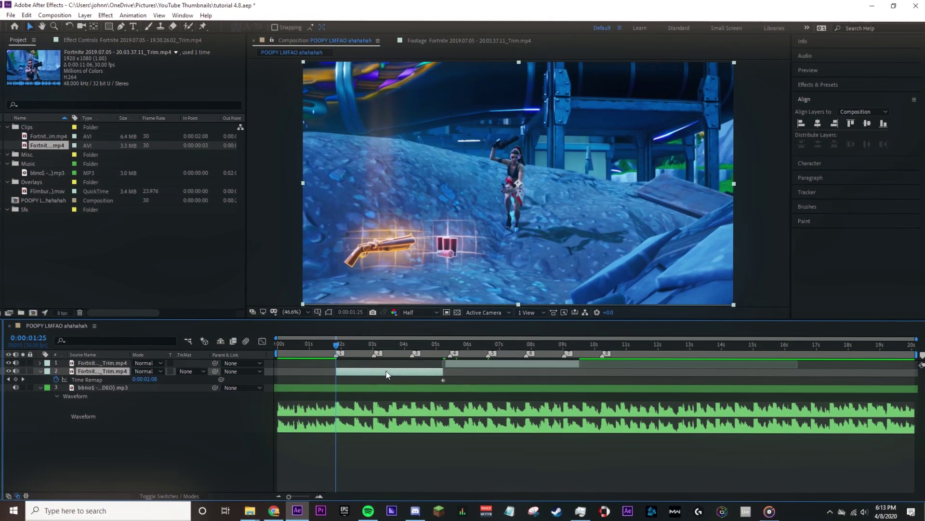
click(21, 375)
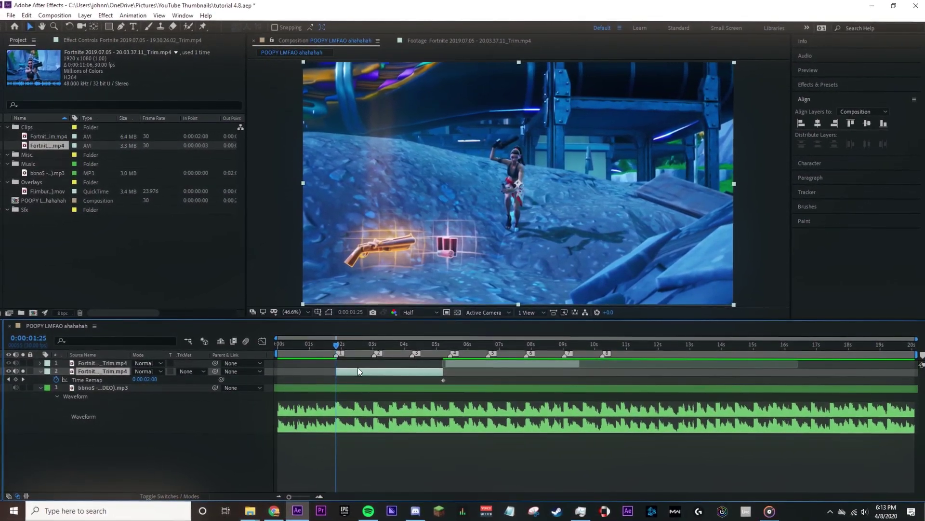
click(11, 379)
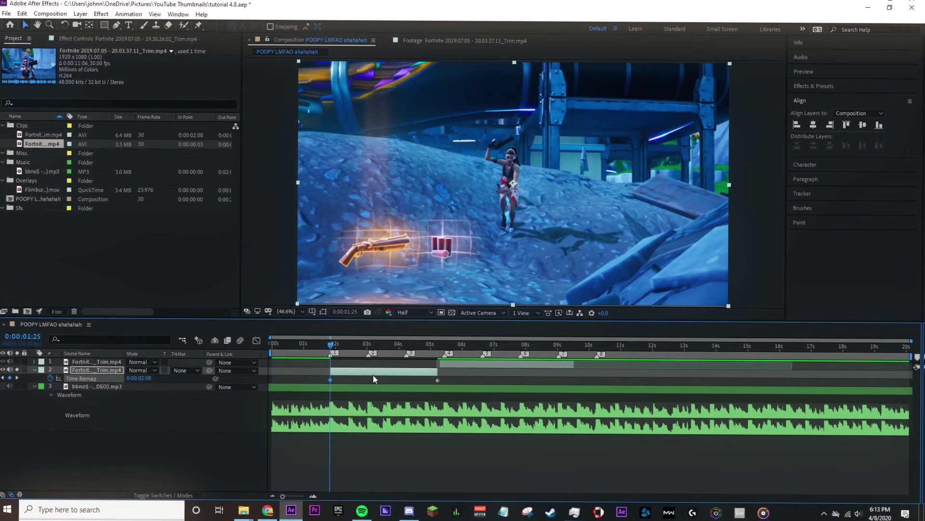
Add a time-remap keyframe near the end of the first clip and move it to marker 2 at 0:00:03:01.
scroll(372, 375, up, 1)
drag(322, 346, 501, 346)
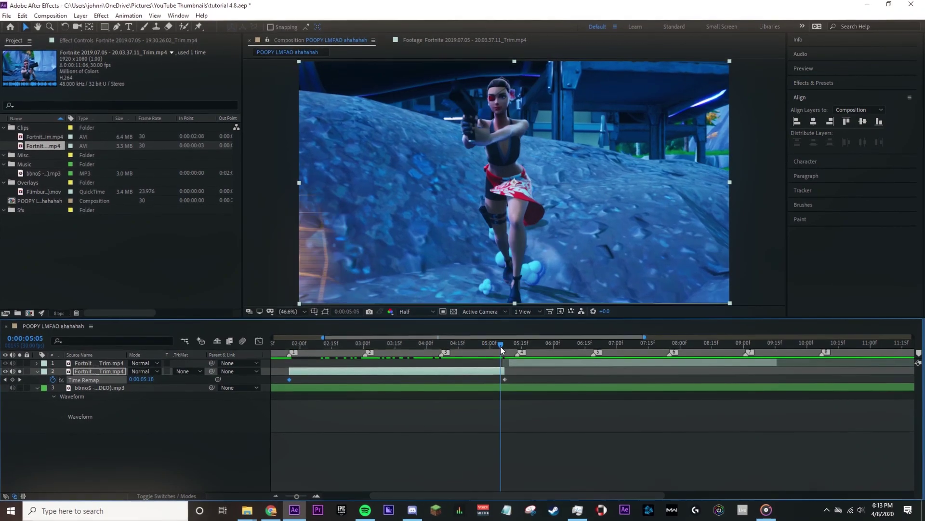
click(14, 382)
drag(419, 347, 368, 357)
drag(506, 380, 371, 380)
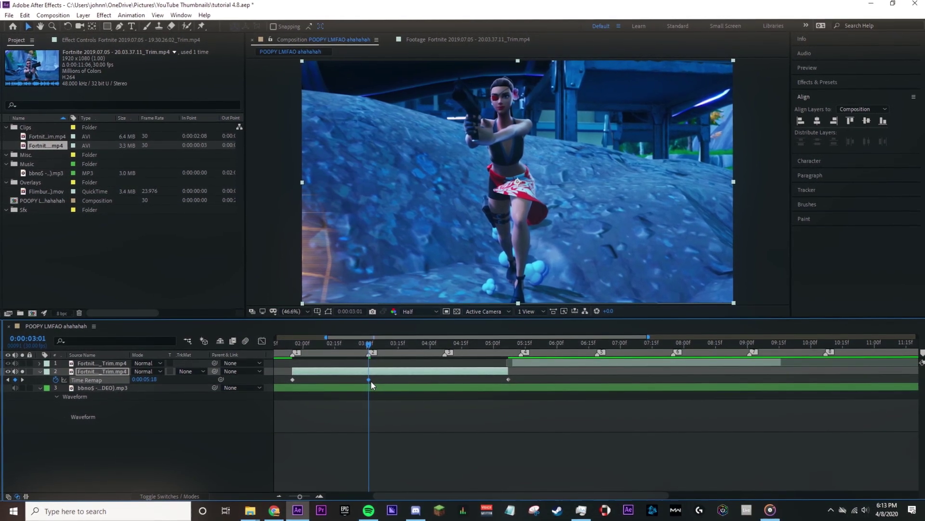
Align the second clip's start with marker 2 at 0:00:03:01, with time remapping enabled, and add a time-remap keyframe there.
scroll(446, 380, left, 2)
drag(553, 363, 415, 372)
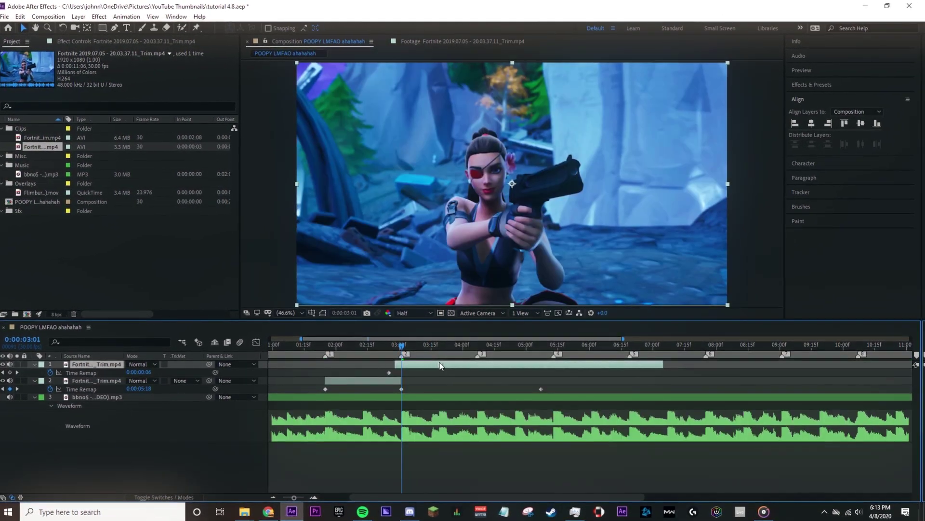
mouse_move(440, 365)
mouse_down()
mouse_move(405, 368)
mouse_move(447, 365)
mouse_up()
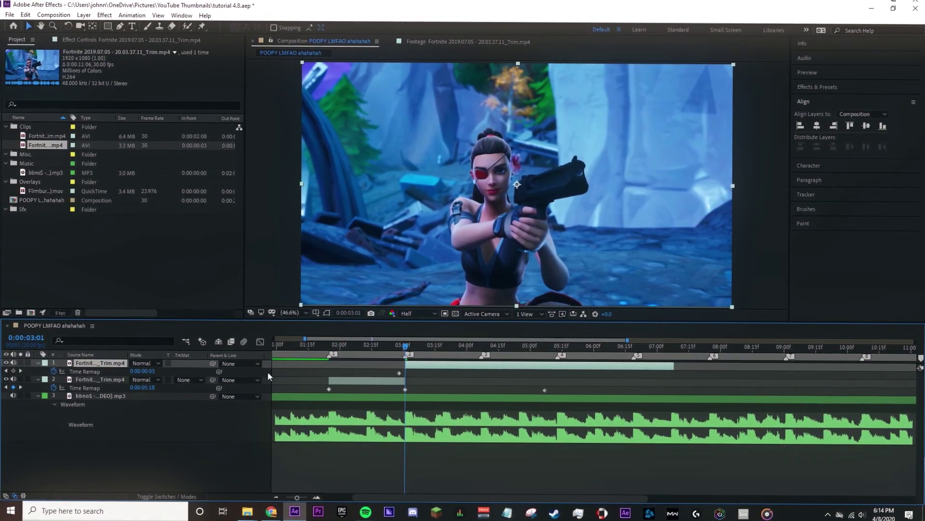
click(13, 371)
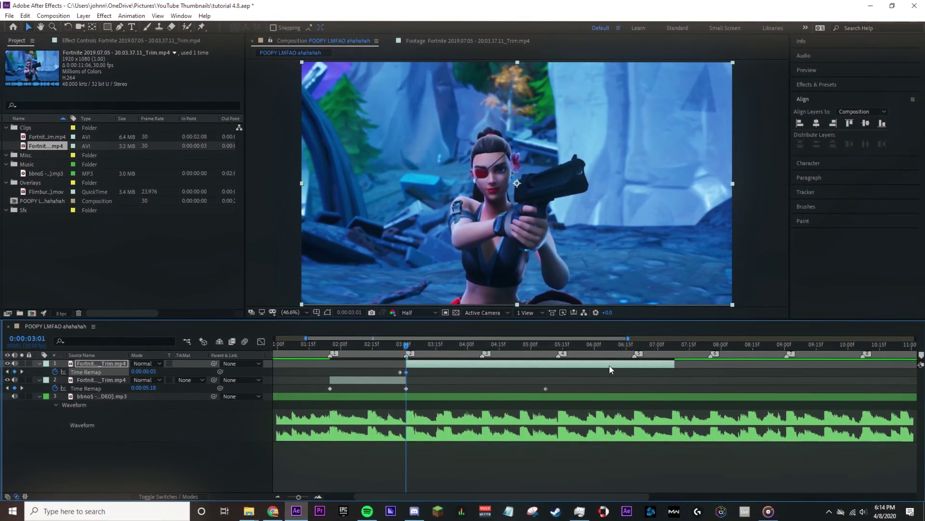
Slide the second clip to find its closing frame, keyframe Time Remap at 0:00:04:02, and return the clip's start to marker 2.
drag(634, 366, 389, 378)
click(10, 368)
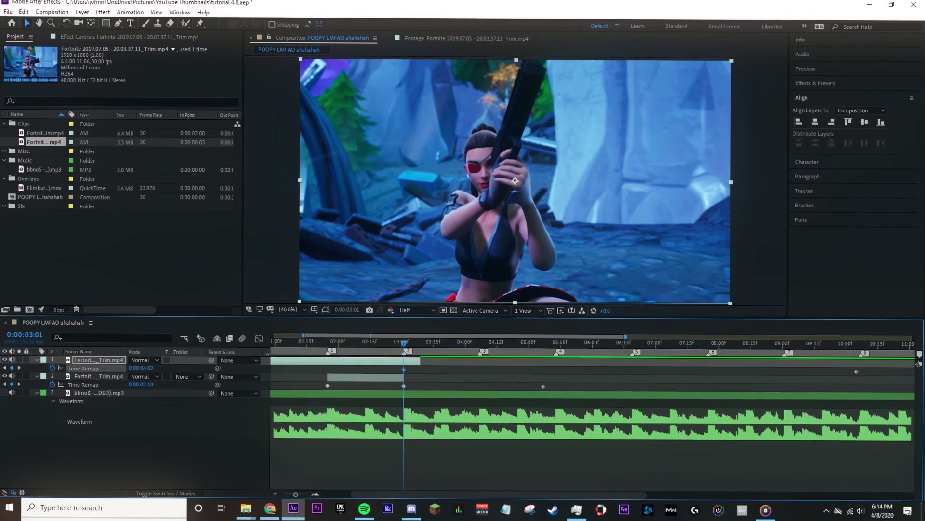
drag(322, 361, 573, 374)
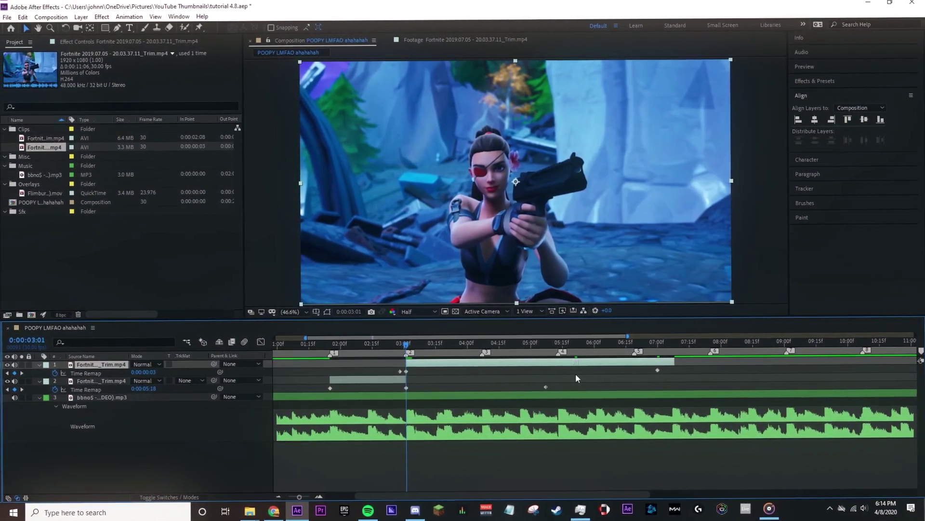
Move the second clip's closing time-remap keyframe to marker 3, split the clip there and delete the remainder.
click(483, 343)
drag(658, 371, 370, 348)
key(ctrl+shift+d)
key(Delete)
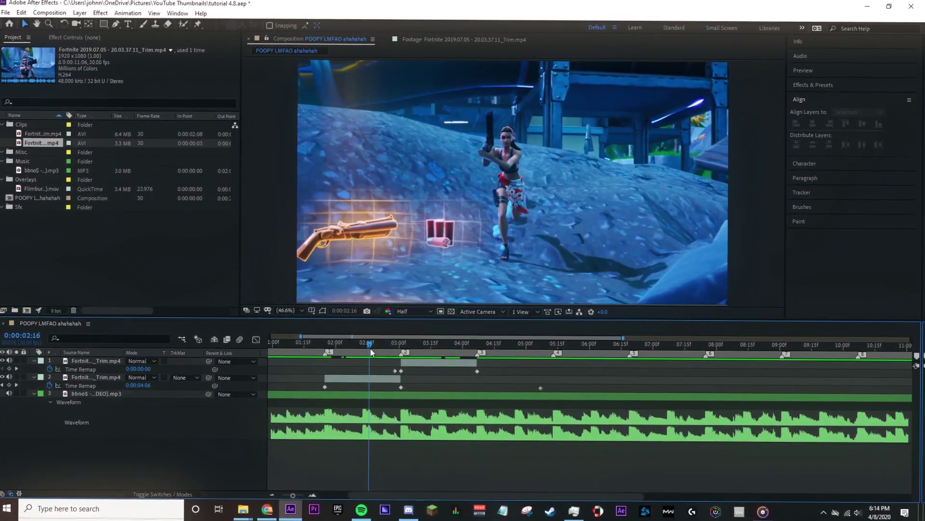
Apply Easy Ease to the start and end time-remap keyframes of both clips.
drag(433, 383, 295, 388)
key(F9)
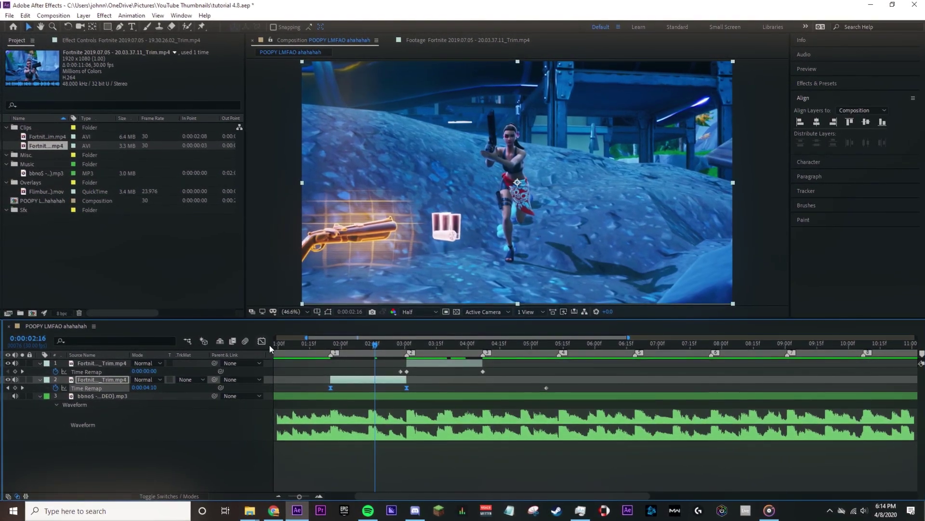
drag(502, 370, 401, 376)
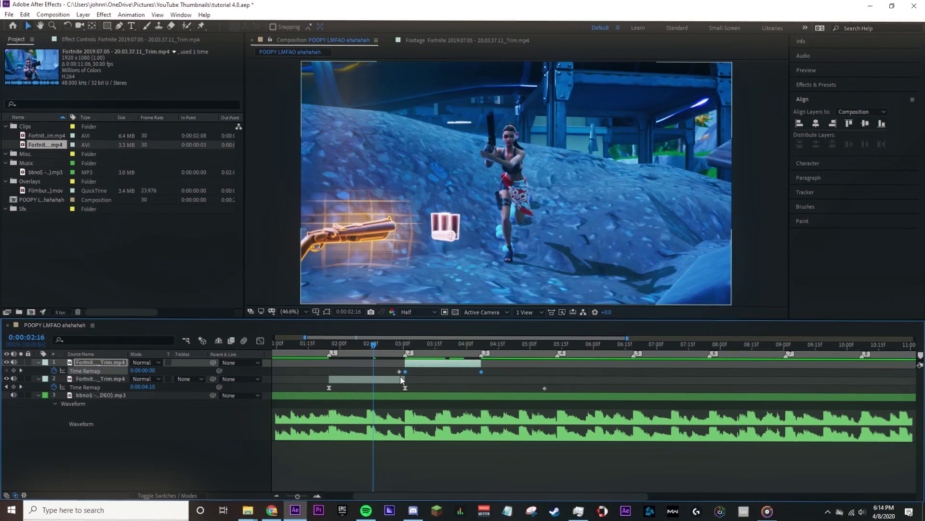
key(F9)
Display the first clip's Time Remap value graph in the Graph Editor.
click(329, 388)
click(260, 340)
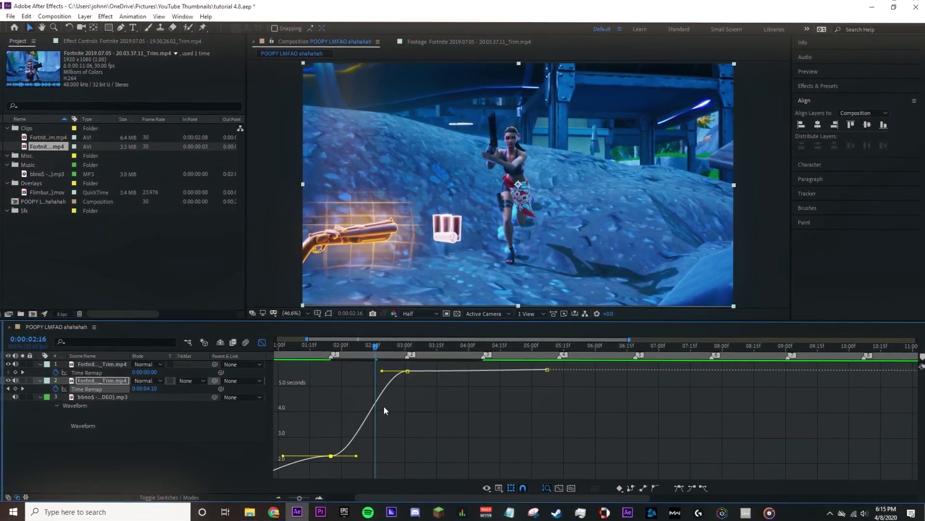
right_click(380, 408)
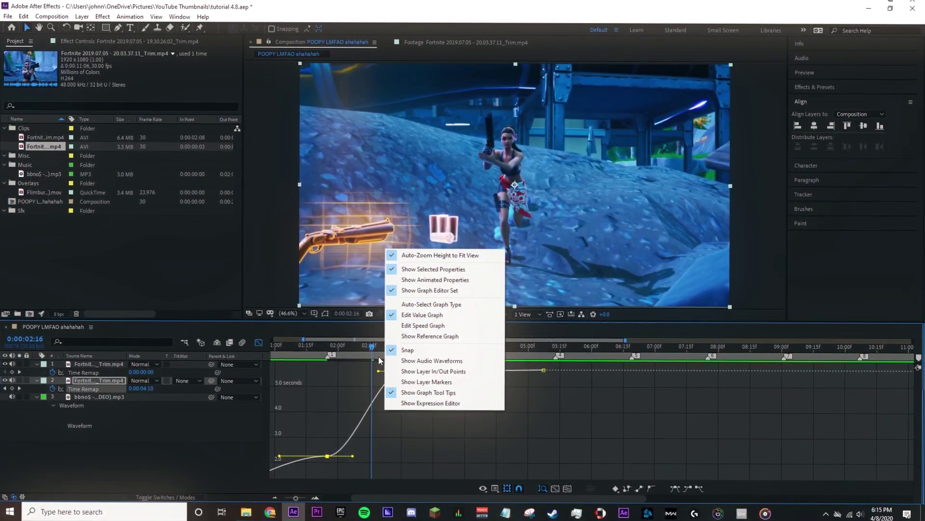
click(365, 438)
Reshape the first clip's time-remap curve to rise steeply at both beat keyframes and flatten between them.
scroll(377, 446, up, 3)
scroll(381, 446, left, 2)
scroll(383, 446, left, 2)
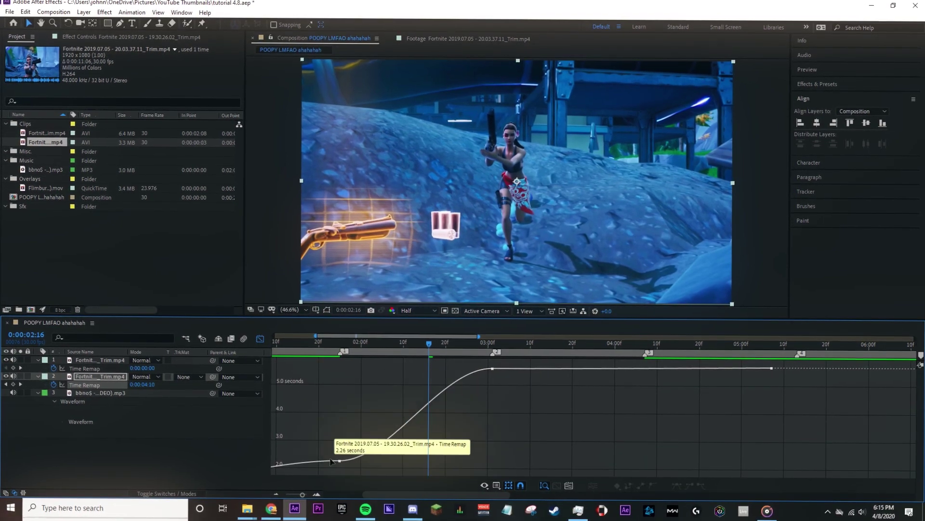
click(340, 461)
drag(391, 464, 354, 425)
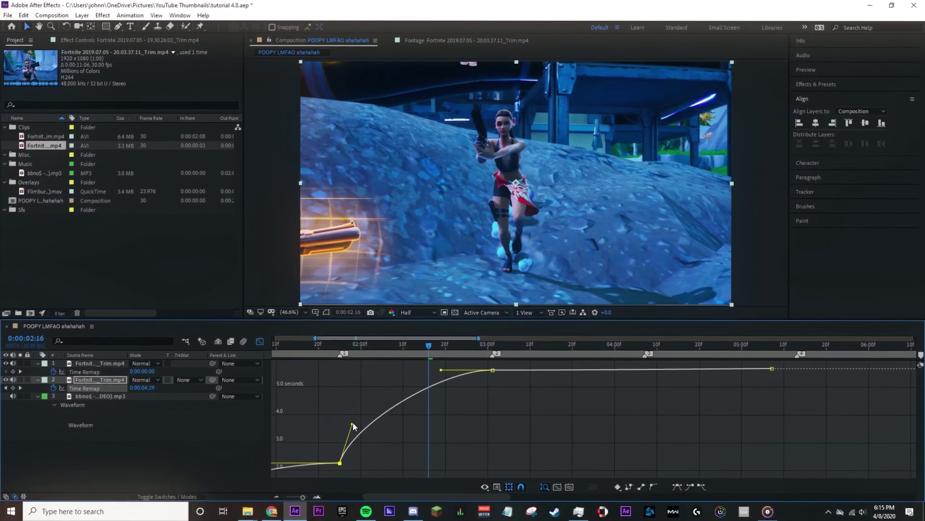
drag(442, 369, 483, 414)
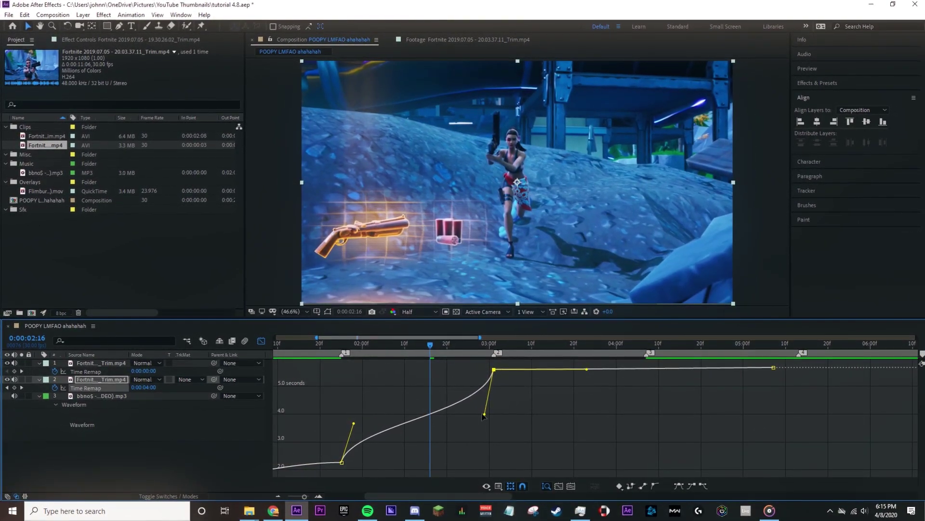
Fine-tune the first clip's time-remap curve handles at markers 1 and 2 and leave the Graph Editor.
drag(353, 423, 357, 423)
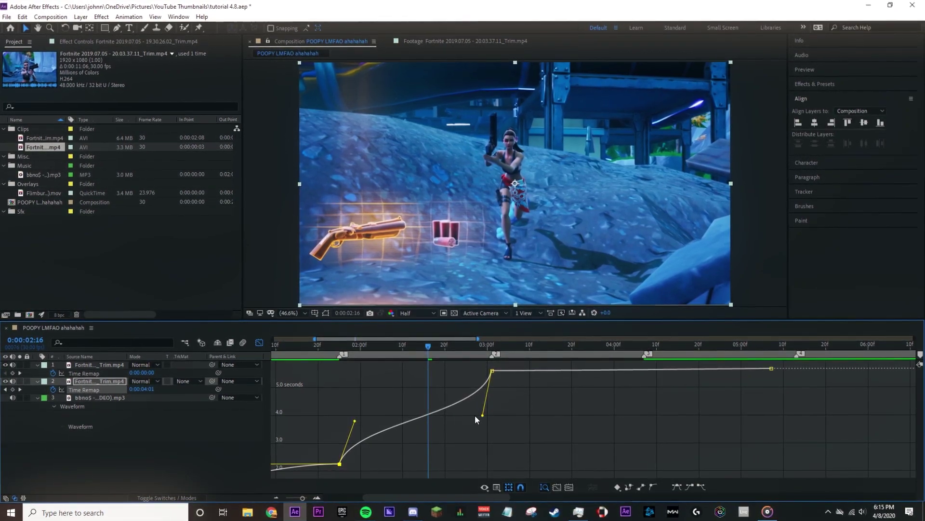
drag(484, 415, 485, 420)
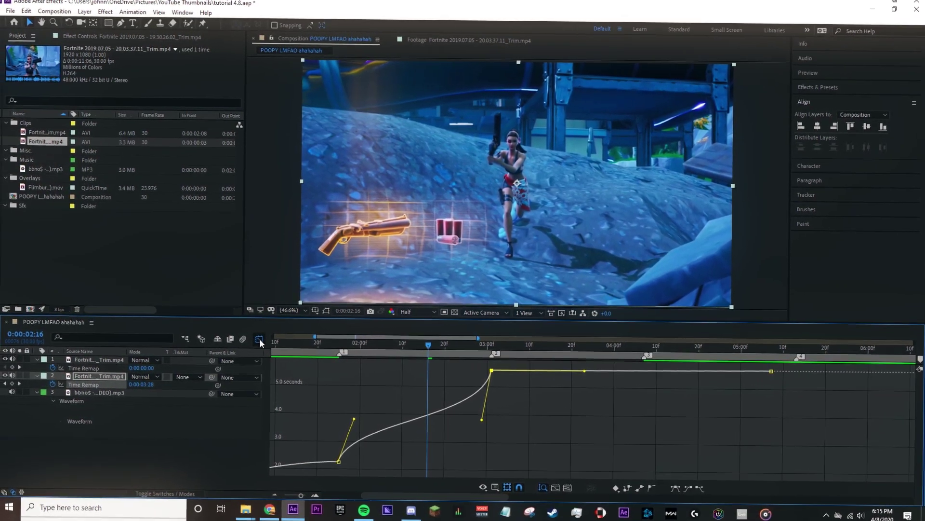
click(256, 339)
Reshape the second clip's time-remap value graph to rise steeply at markers 2 and 3 and flatten between them.
mouse_move(485, 372)
mouse_down()
mouse_move(652, 375)
mouse_move(645, 377)
mouse_up()
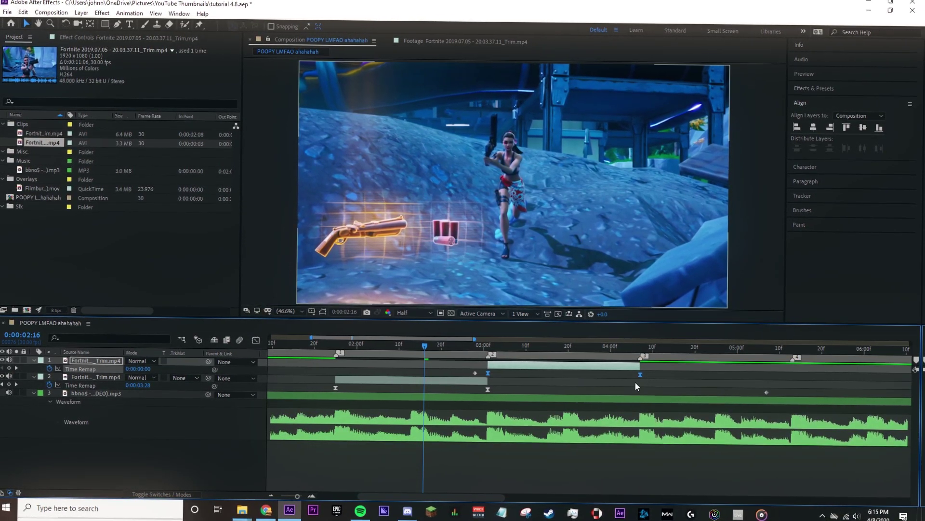
click(257, 339)
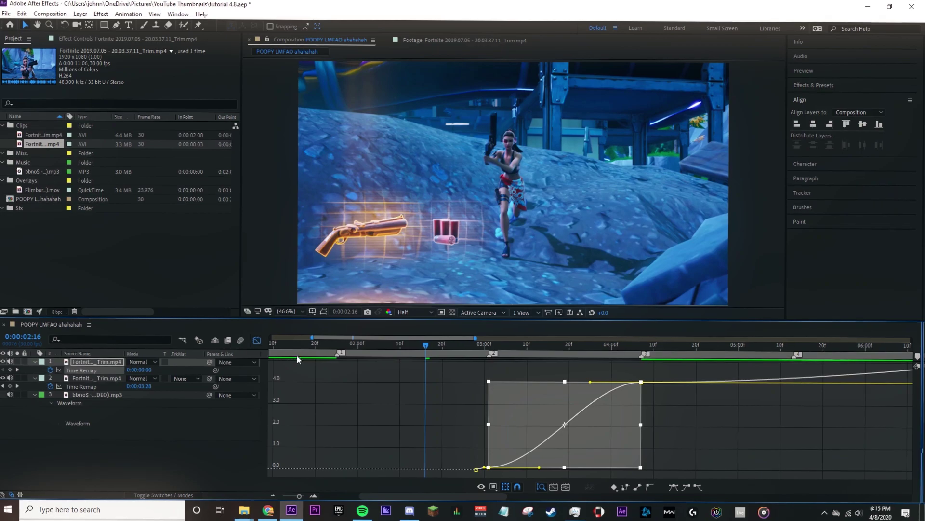
click(472, 447)
scroll(521, 446, up, 5)
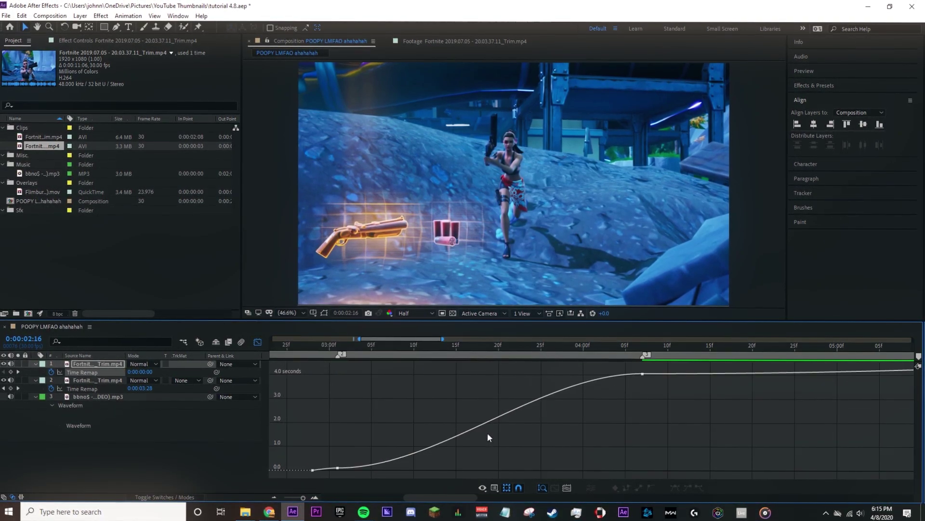
click(344, 464)
drag(441, 467, 399, 440)
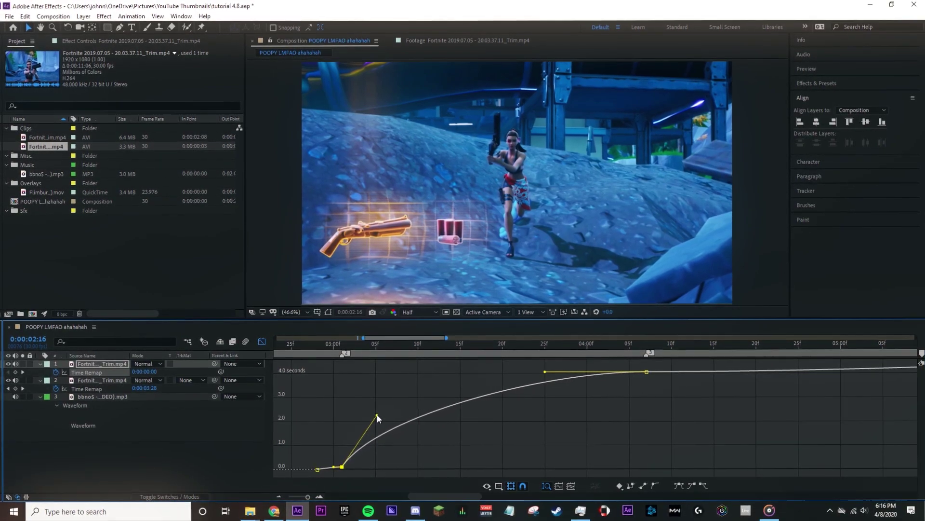
drag(624, 430, 627, 428)
drag(378, 417, 374, 414)
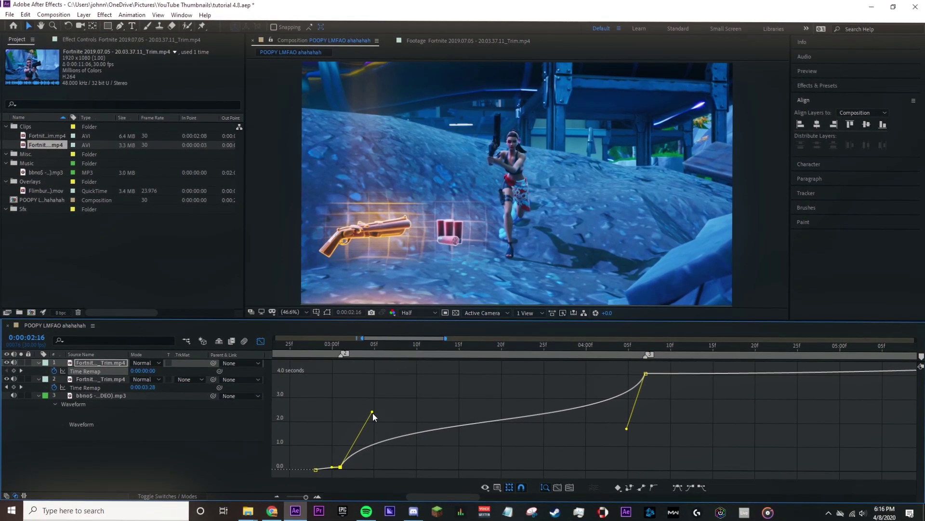
click(260, 341)
Preview the two speed-ramped clips against the music beats from just before marker 1.
key(space)
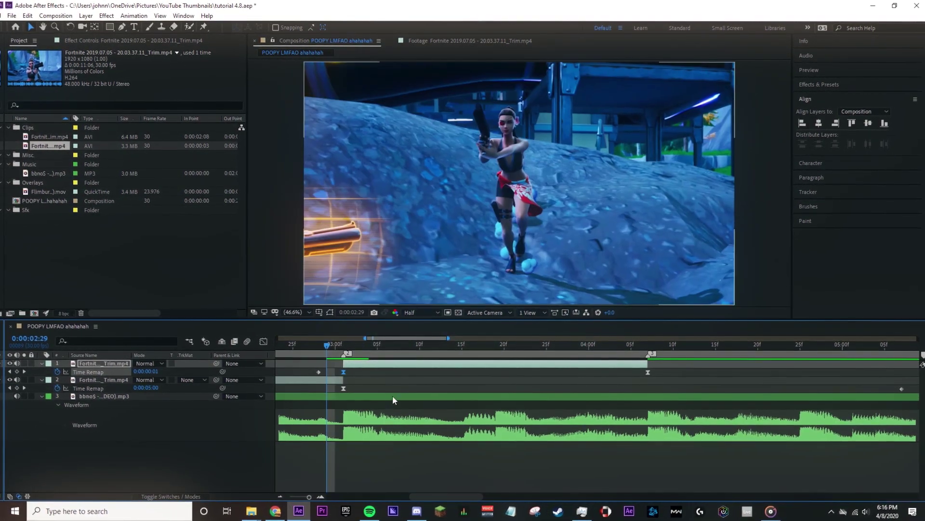
scroll(392, 397, left, 1)
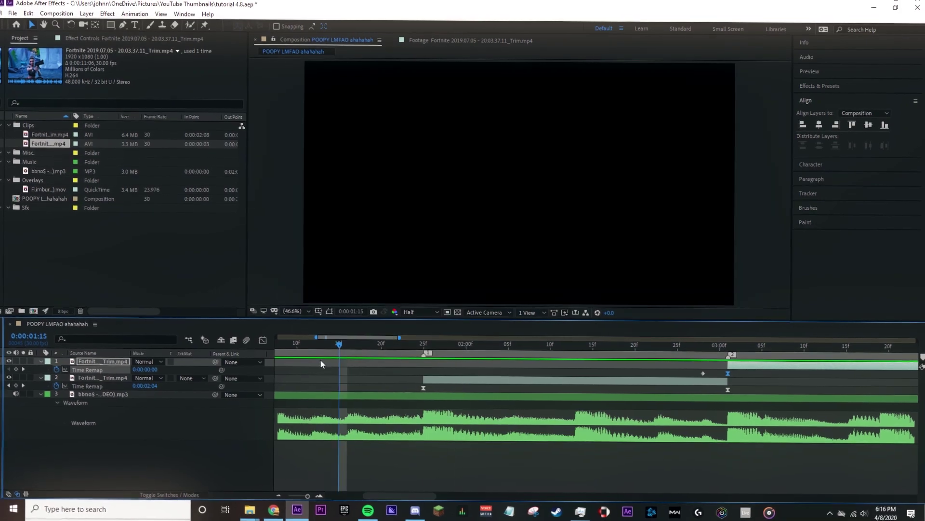
key(space)
key(space)
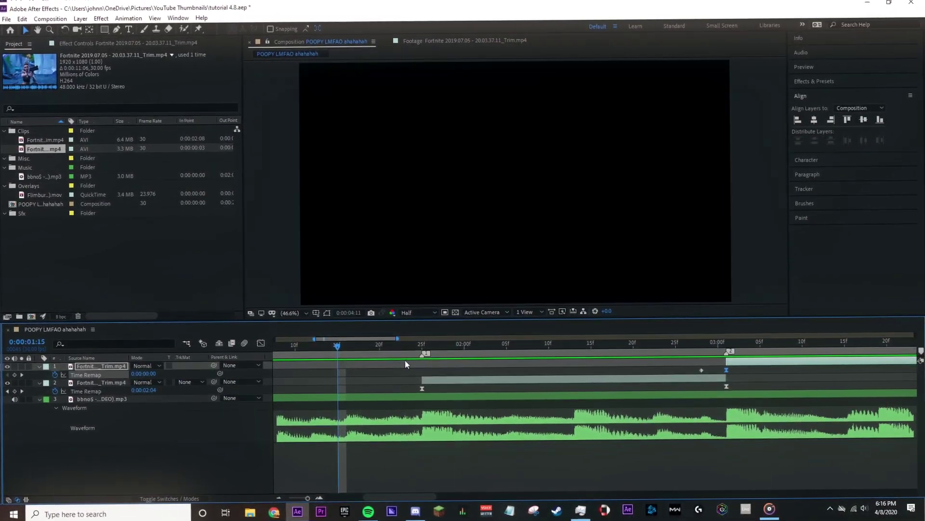
drag(522, 348, 498, 355)
scroll(530, 419, right, 2)
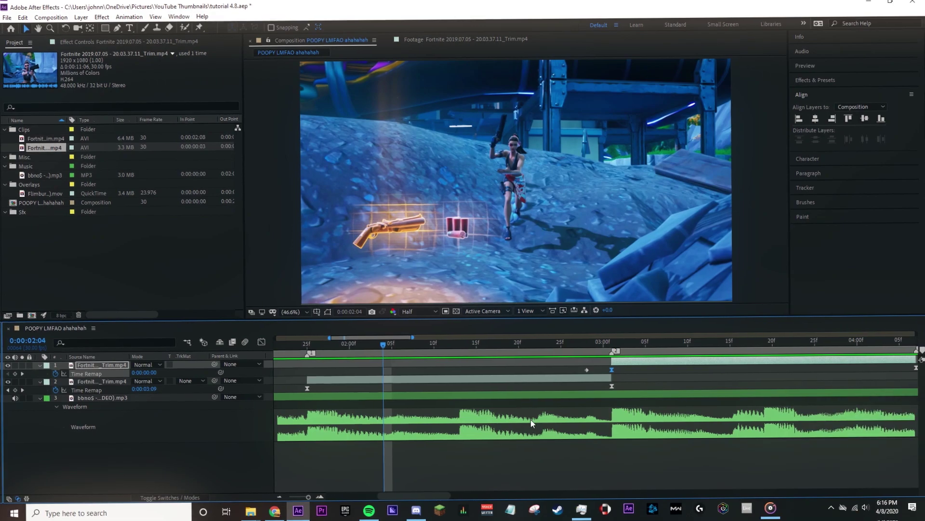
scroll(531, 419, down, 2)
scroll(531, 418, right, 1)
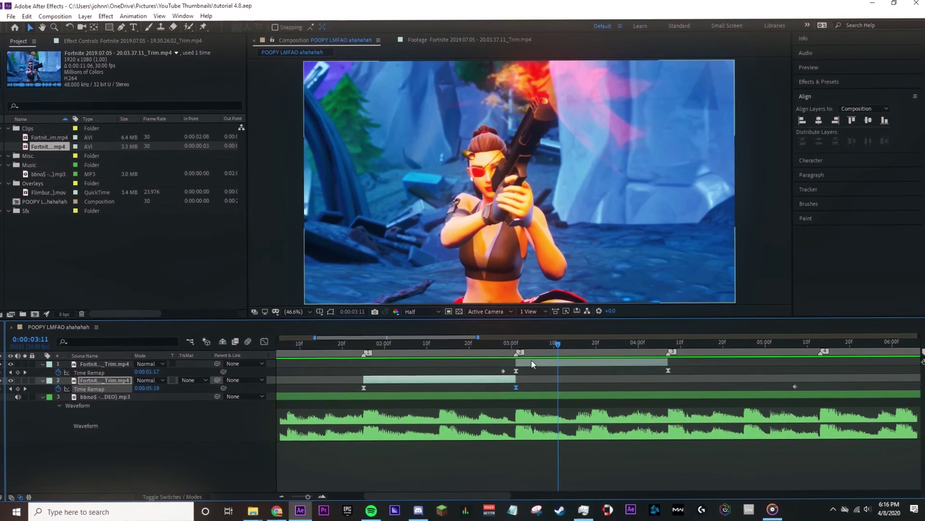
Apply the S_Shake effect to the second clip and load its "mildly tilted 2" preset.
click(533, 364)
key(ctrl+space)
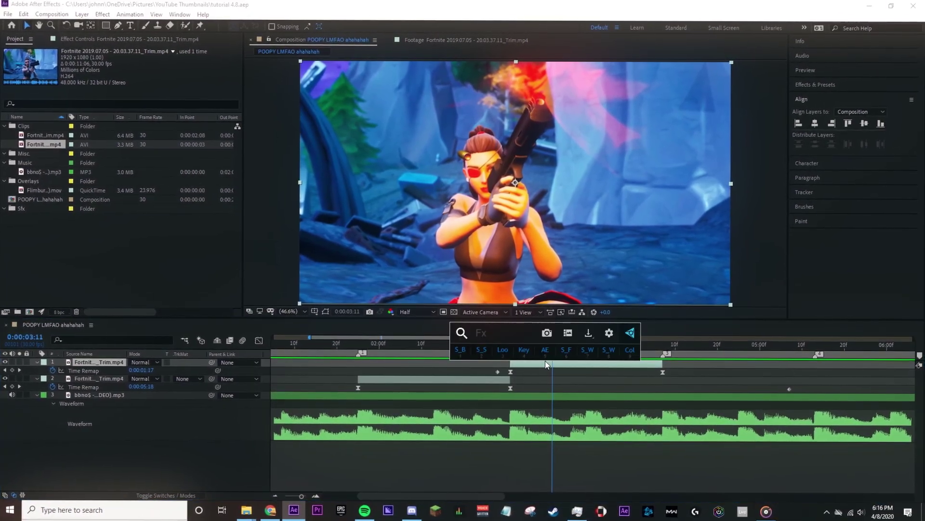
key(2)
click(181, 68)
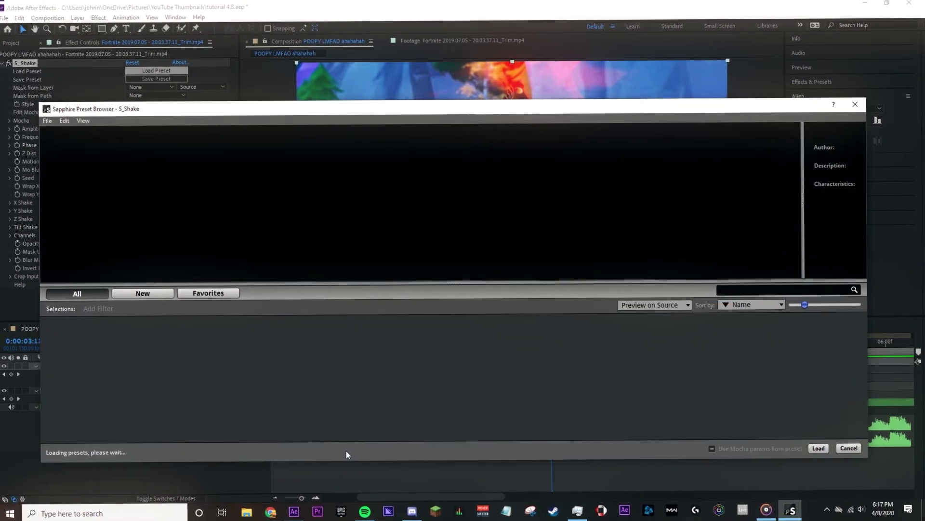
click(250, 411)
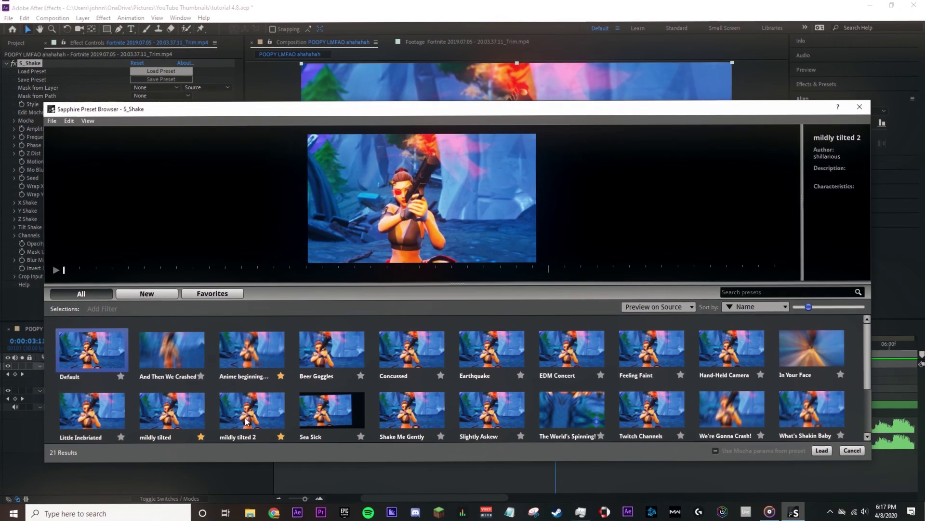
click(830, 451)
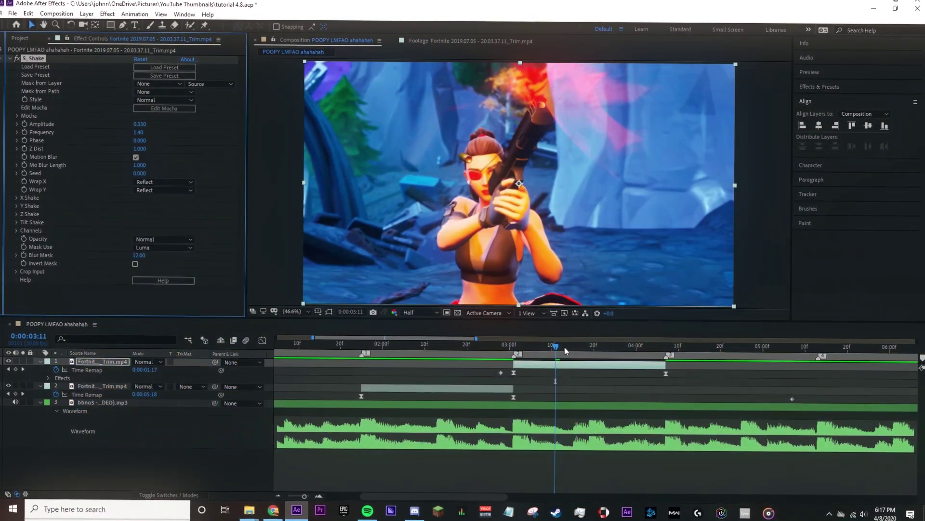
Add a time-remap keyframe to the first clip at 0:00:02:00 and move it to marker 1 as the clip's start.
click(592, 345)
drag(585, 353, 383, 357)
click(15, 397)
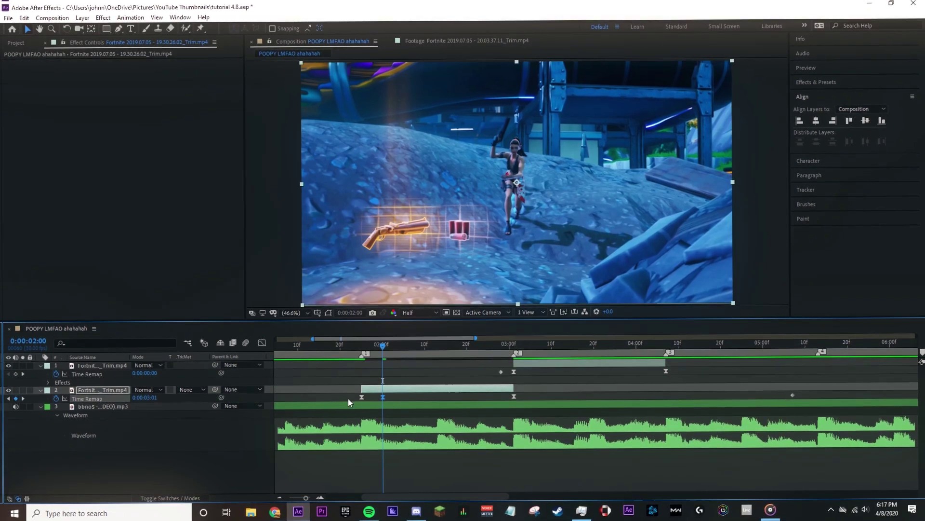
drag(382, 397, 368, 398)
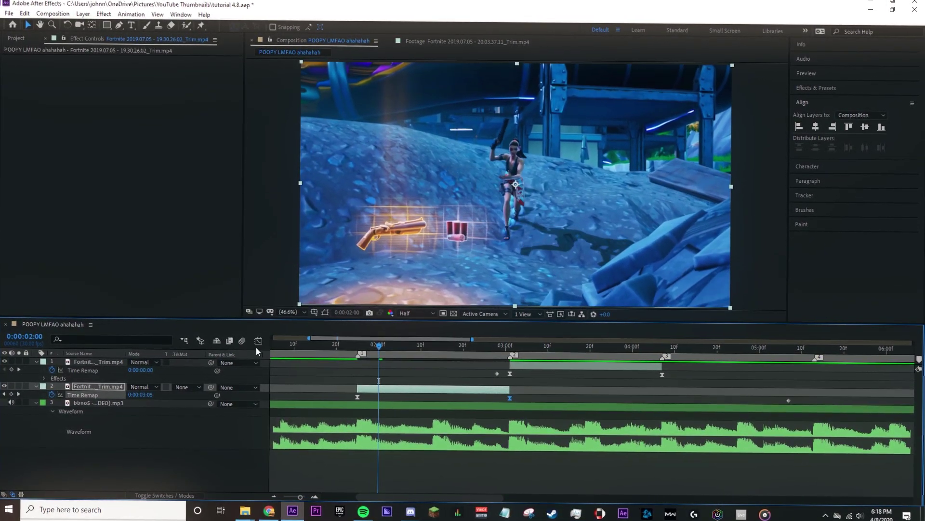
Steepen the first clip's retimed value graph at markers 1 and 2, then preview from 0:00:01:14.
click(258, 341)
click(359, 453)
drag(408, 454, 376, 412)
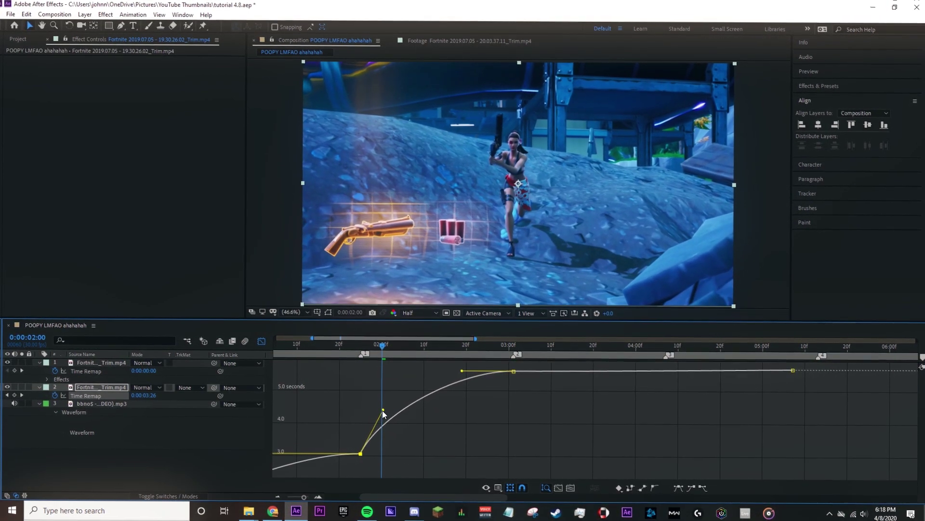
drag(462, 372, 497, 421)
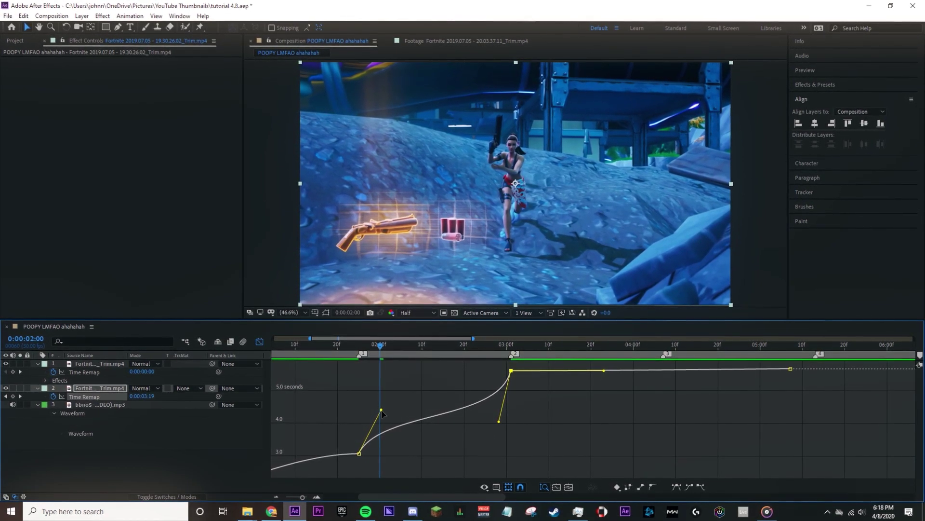
click(259, 341)
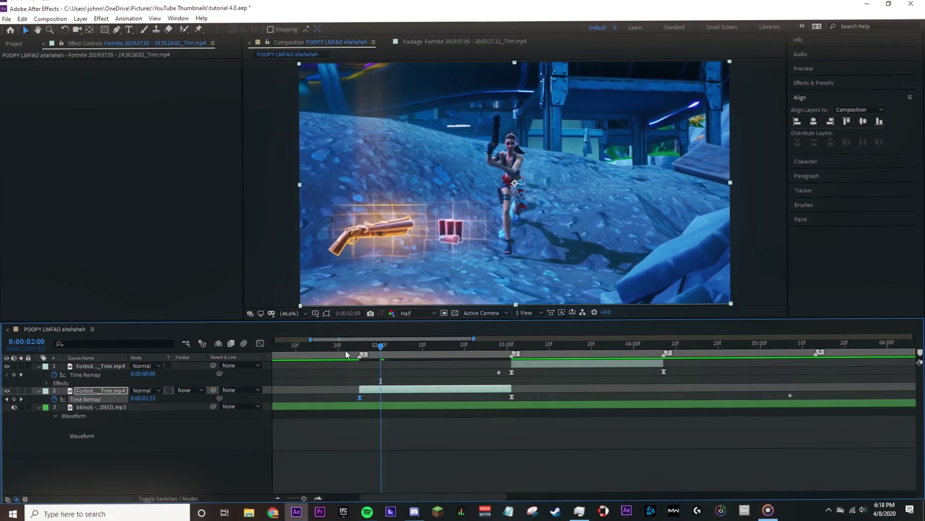
click(313, 350)
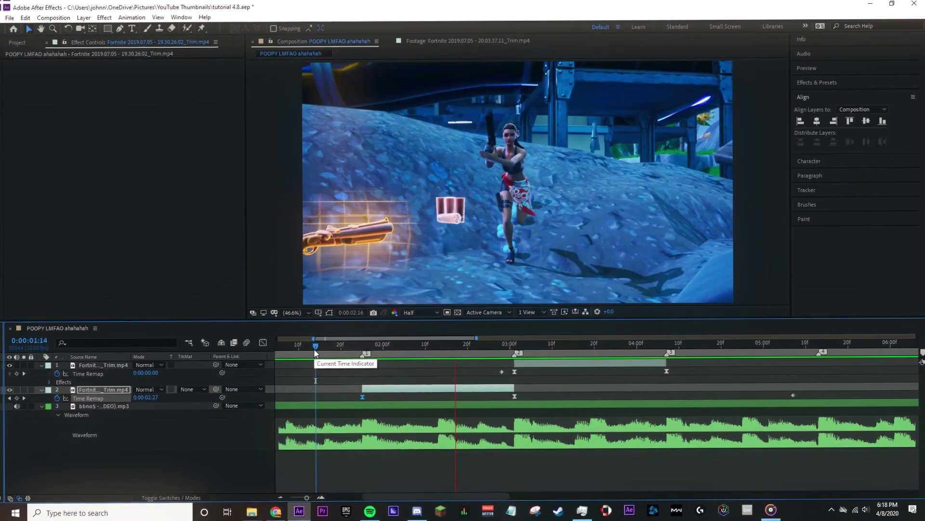
Apply S_BlurMoCurves to the first clip and keyframe Z Dist from 1.000 at 0:00:02:20 to 0.210 at 0:00:03:00.
drag(453, 346, 499, 358)
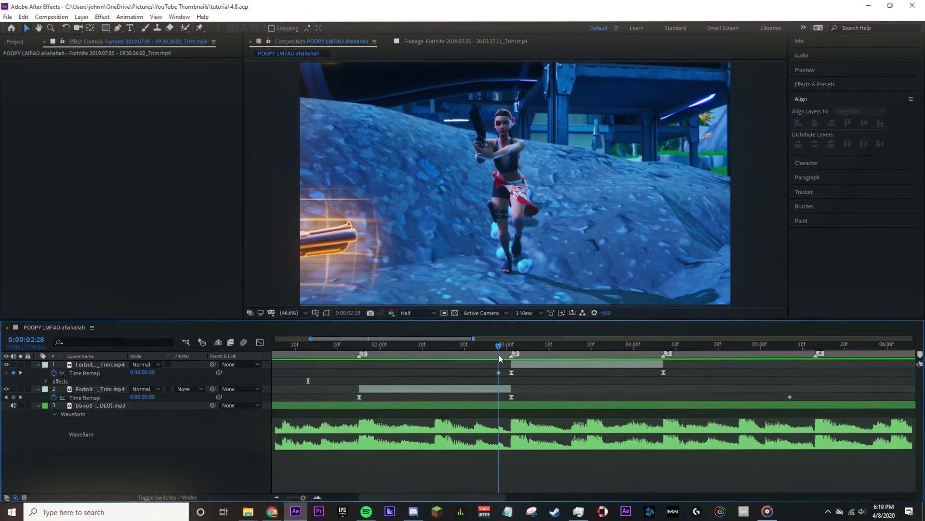
click(499, 389)
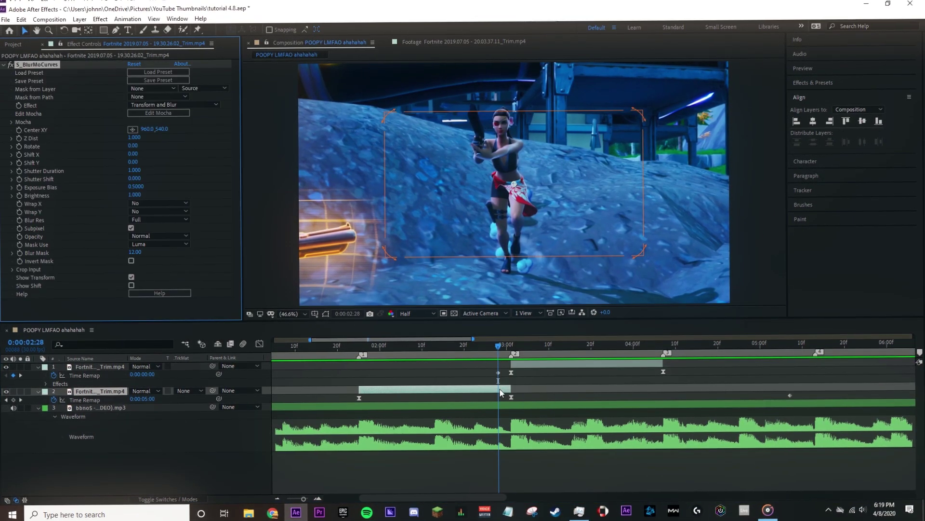
drag(503, 348, 461, 353)
click(18, 133)
click(508, 353)
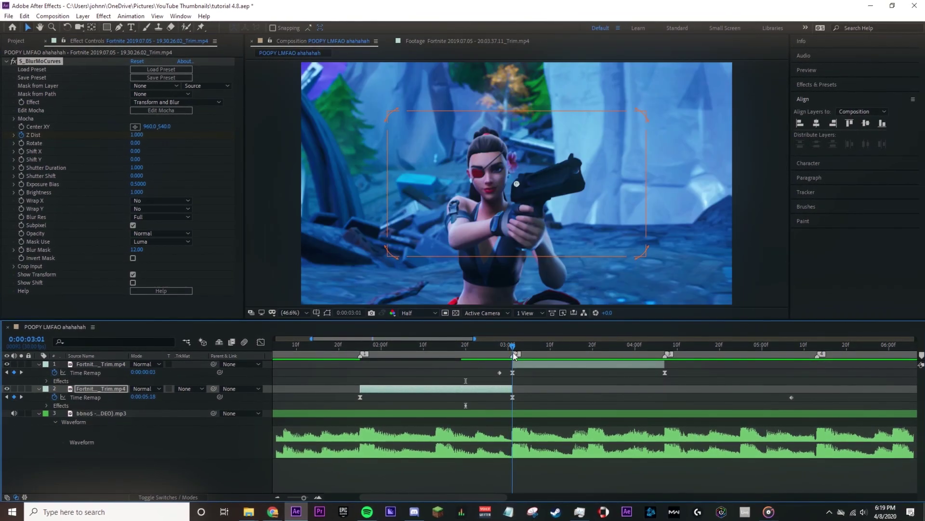
click(509, 351)
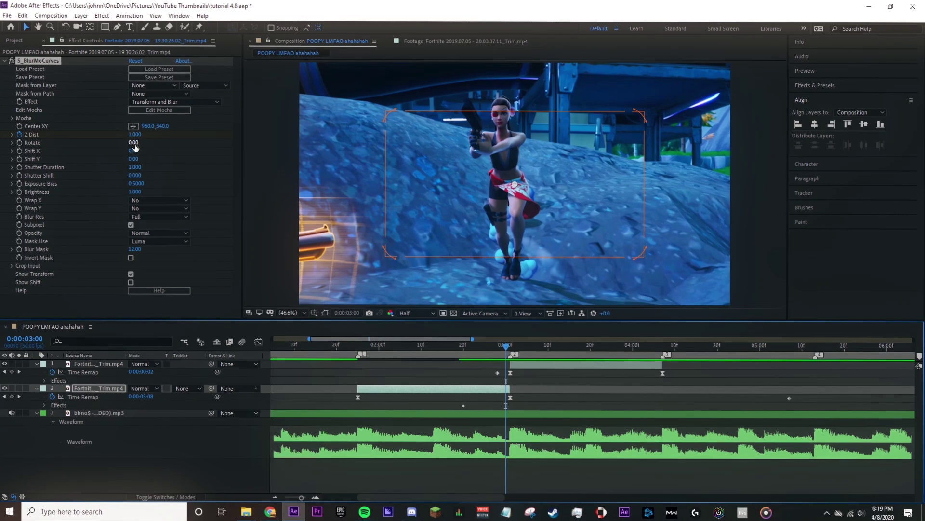
drag(134, 135, 105, 141)
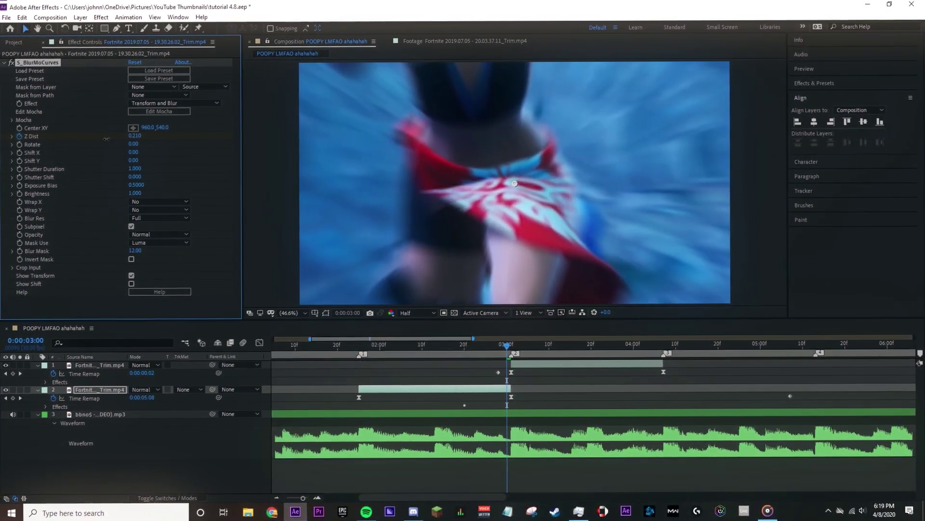
Apply S_BlurMoCurves to the second clip and keyframe Z Dist at 1.210 on marker 2 and 1.000 at 0:00:03:11.
click(496, 348)
mouse_move(498, 346)
mouse_down()
mouse_move(471, 346)
mouse_move(513, 349)
mouse_up()
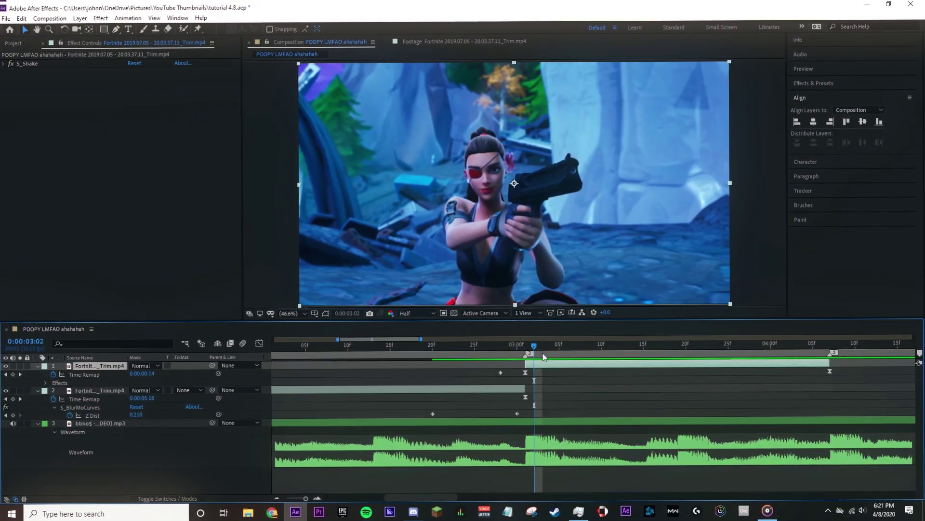
key(ctrl+space)
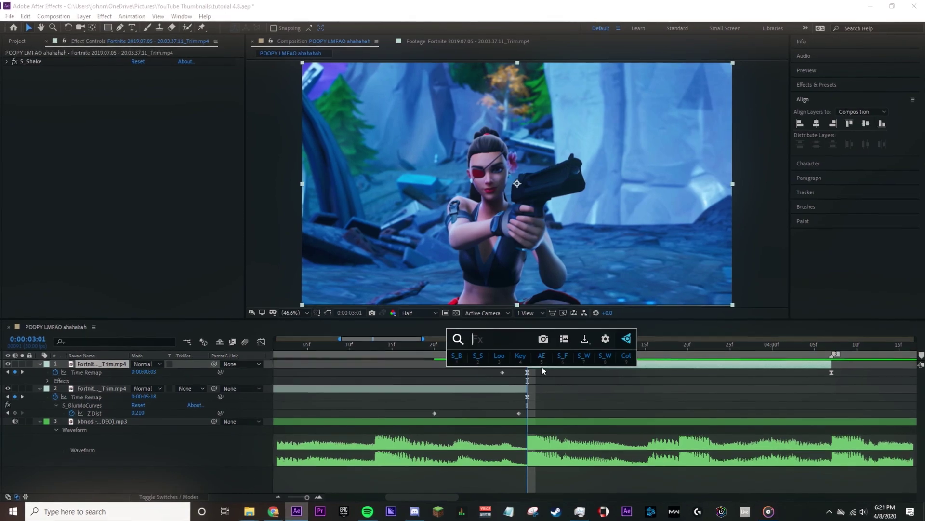
click(542, 366)
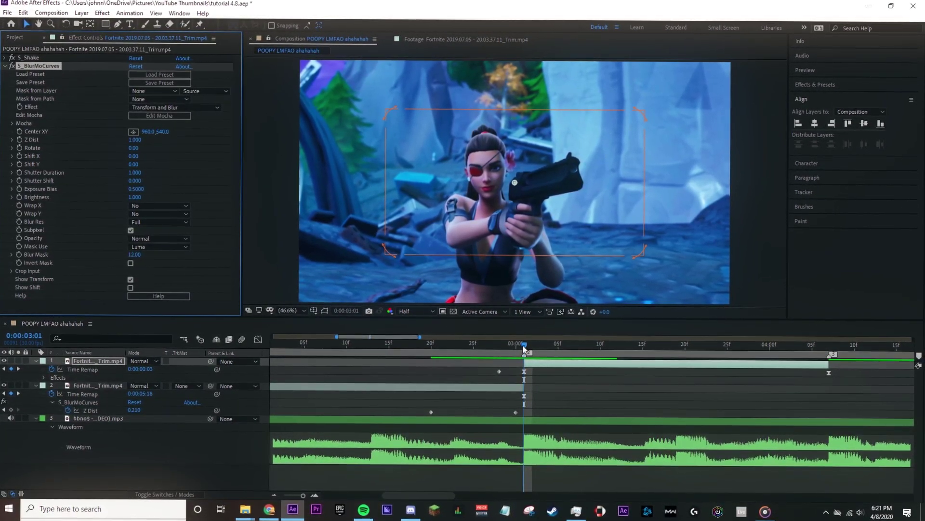
drag(531, 350, 608, 351)
click(19, 143)
click(532, 352)
drag(531, 353, 525, 353)
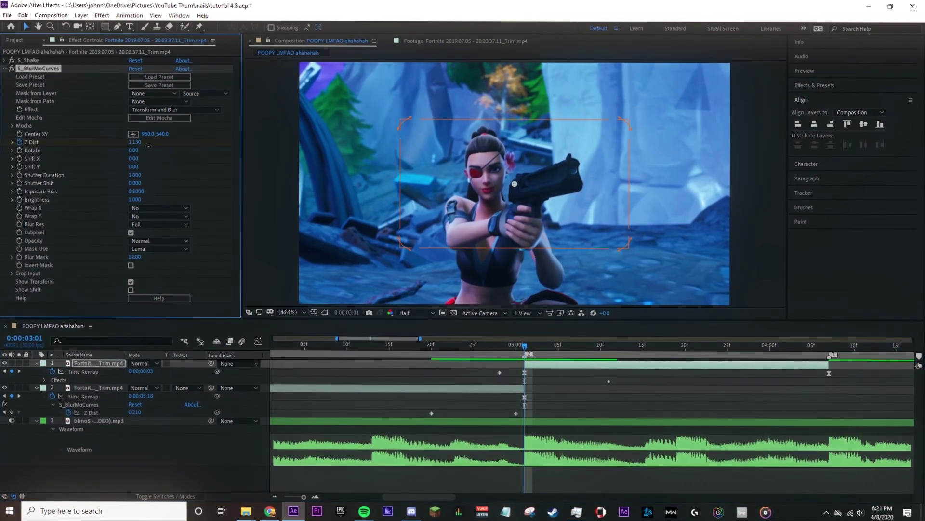
drag(136, 144, 149, 146)
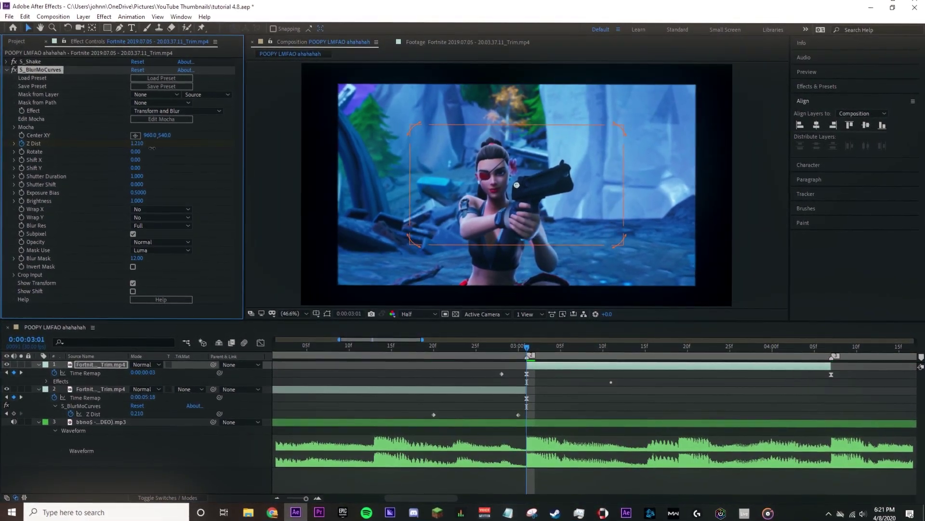
Set both Wrap X and Wrap Y of the second clip's S_BlurMoCurves effect to Reflect.
click(155, 210)
click(154, 240)
click(145, 218)
click(145, 246)
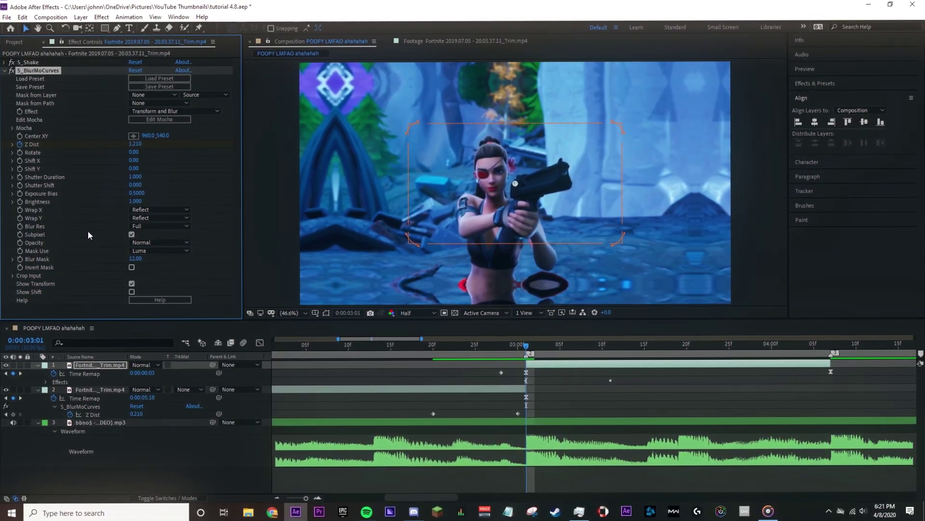
Reveal the second clip's keyframed properties, apply Easy Ease to the first clip's Z Dist keyframes and check the zoom at 0:00:02:25.
click(550, 364)
key(u)
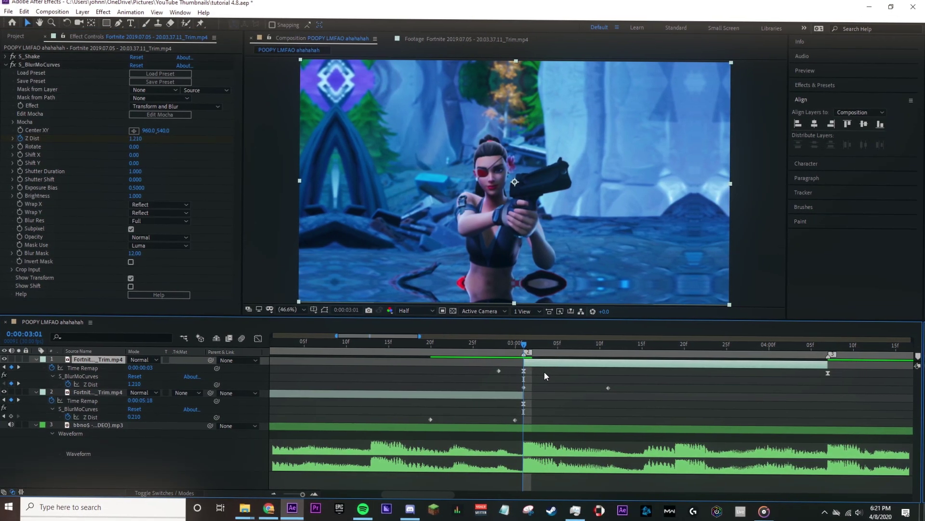
drag(522, 409, 395, 427)
key(F9)
click(470, 346)
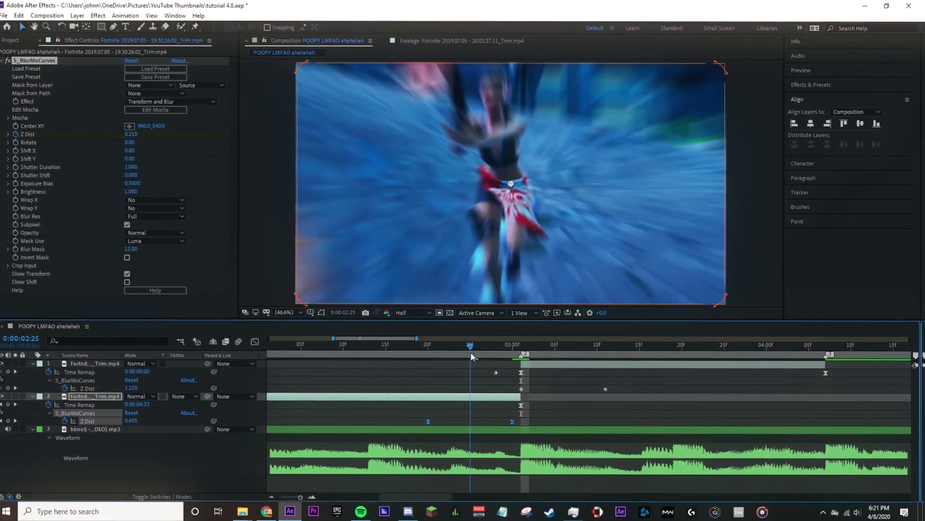
Move the first clip's ending Z Dist keyframe to the clip's end at marker 2.
drag(471, 357, 479, 357)
click(524, 415)
drag(513, 421, 521, 420)
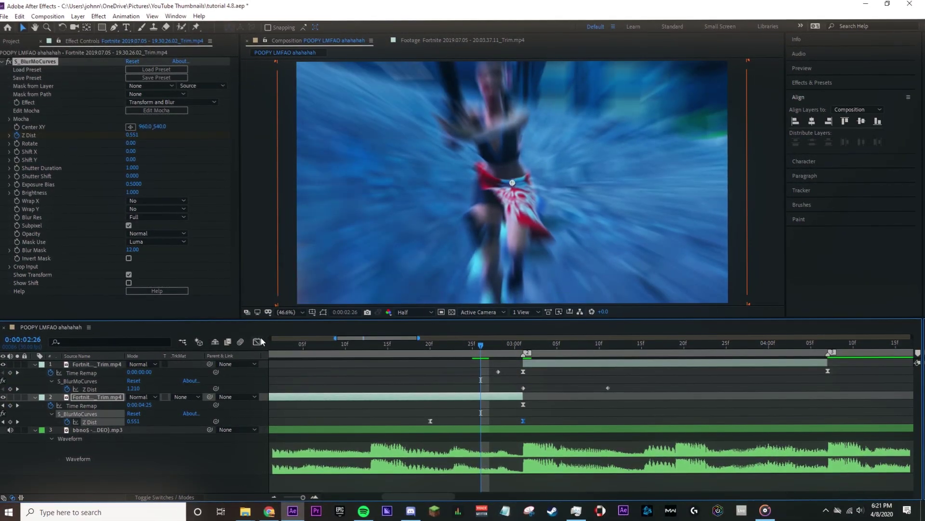
Shape the first clip's Z Dist speed graph so the zoom starts slowly and peaks sharply at marker 2.
click(256, 341)
right_click(502, 405)
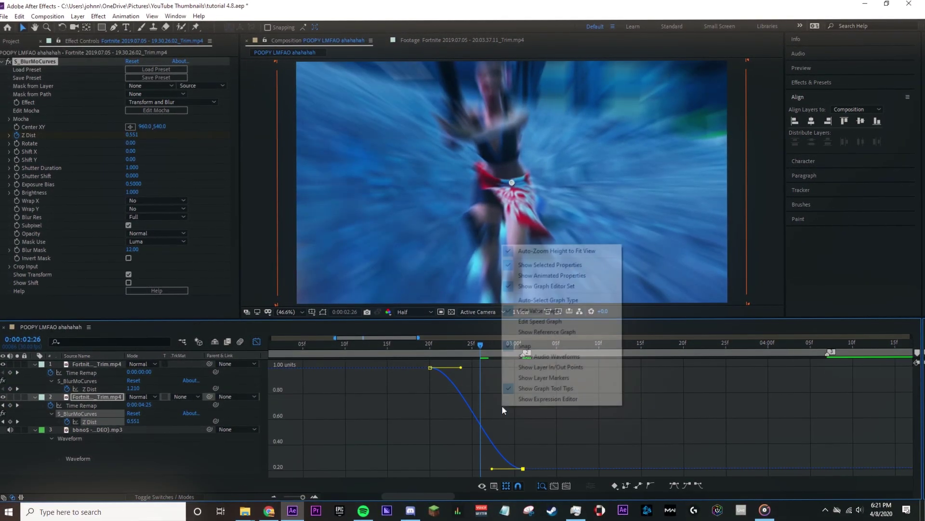
click(538, 322)
drag(508, 369, 538, 373)
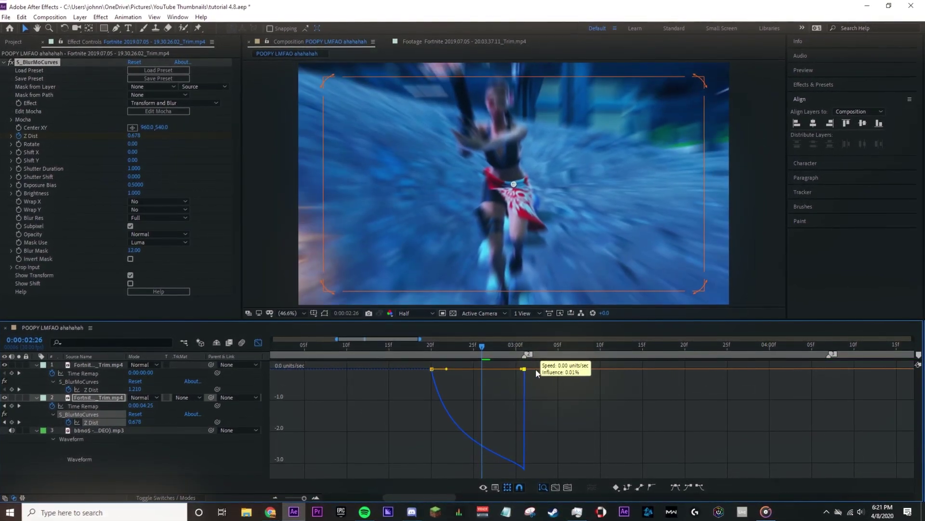
drag(447, 370, 506, 370)
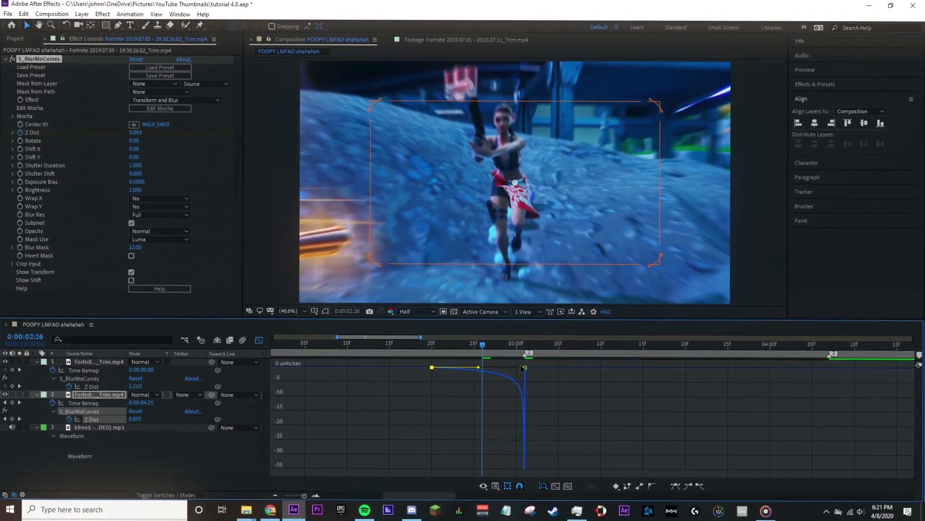
mouse_move(520, 375)
mouse_down()
mouse_move(529, 371)
mouse_move(507, 369)
mouse_up()
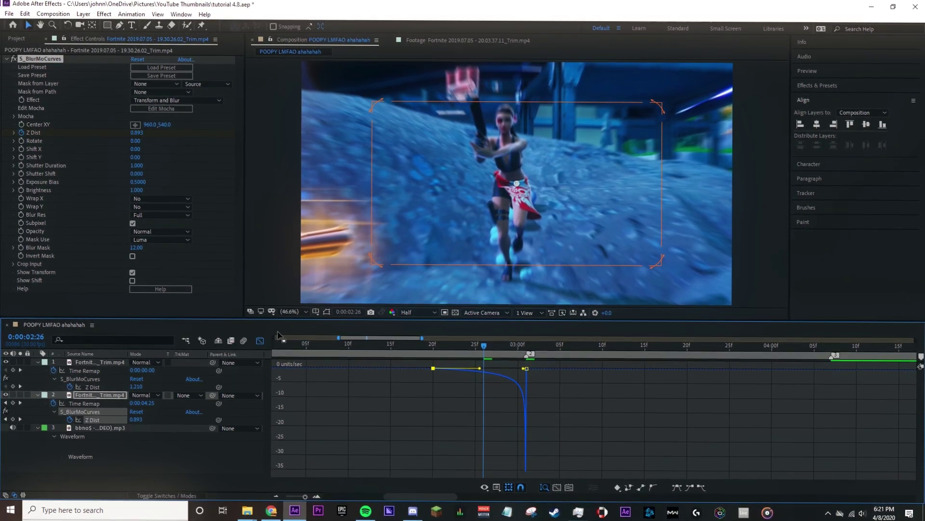
click(260, 341)
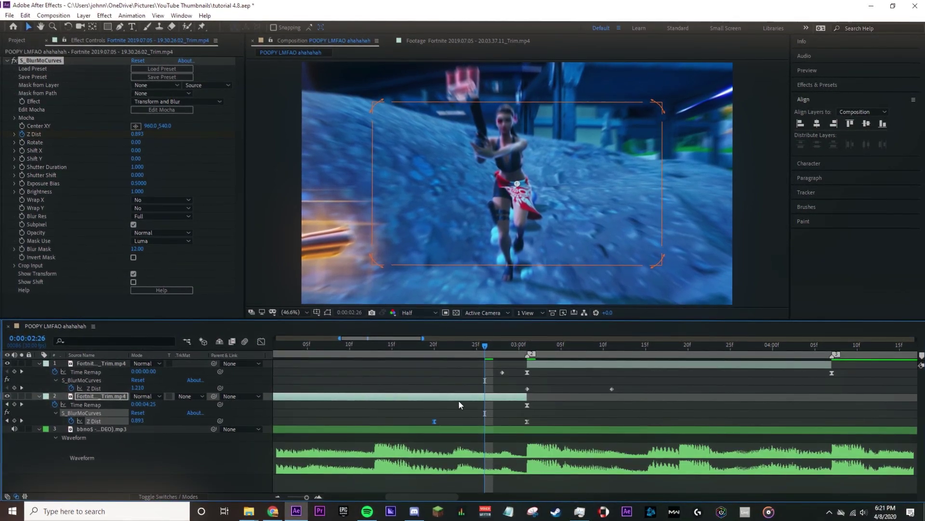
scroll(488, 396, right, 1)
click(261, 341)
click(261, 343)
Apply Easy Ease to the second clip's Z Dist keyframes and shape their speed graph to start fast and slow down gradually.
drag(479, 345, 510, 355)
drag(618, 380, 488, 390)
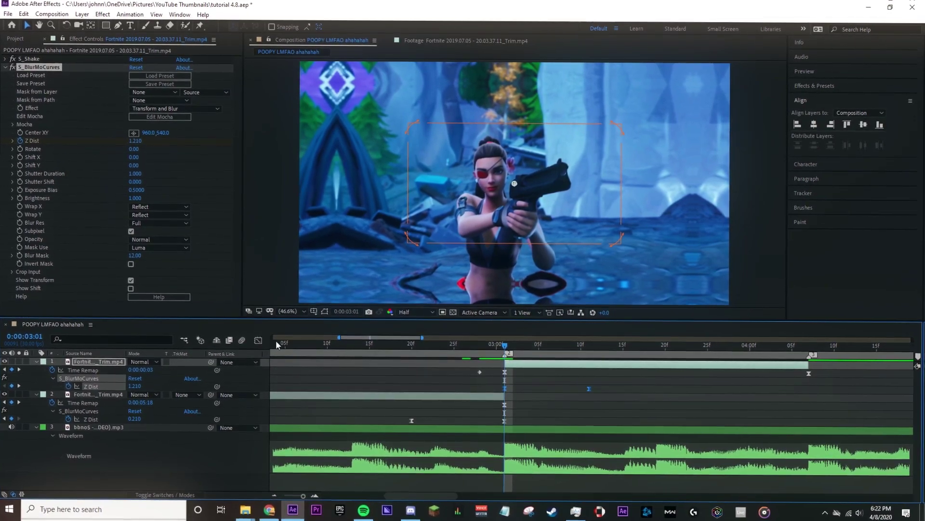
click(260, 343)
click(506, 368)
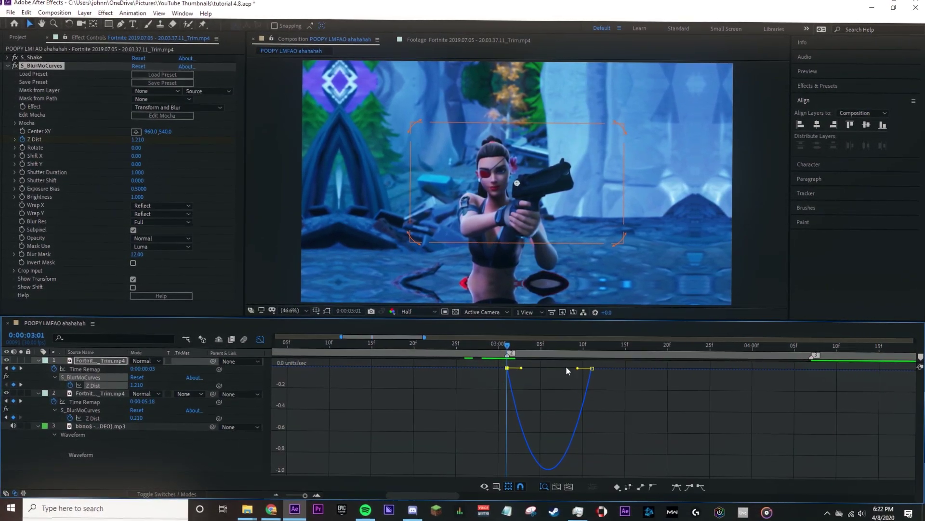
drag(521, 369, 506, 369)
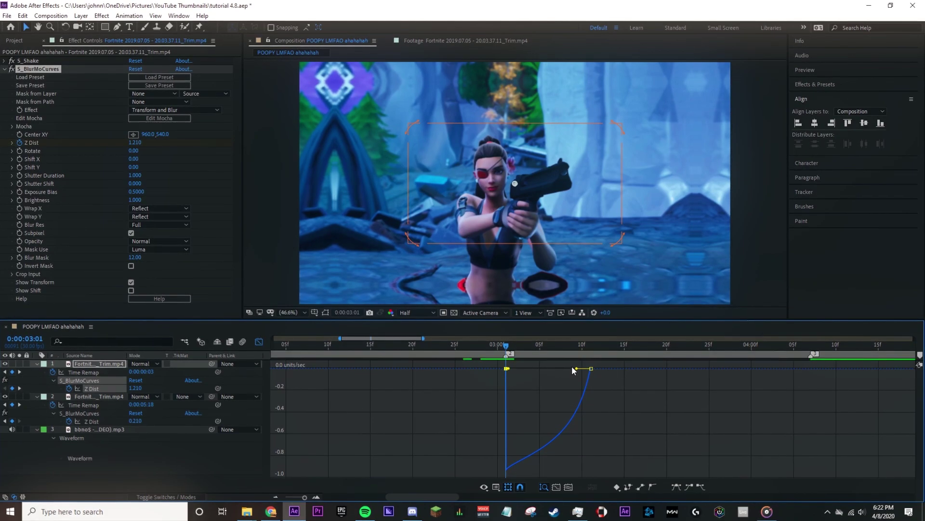
drag(578, 369, 548, 371)
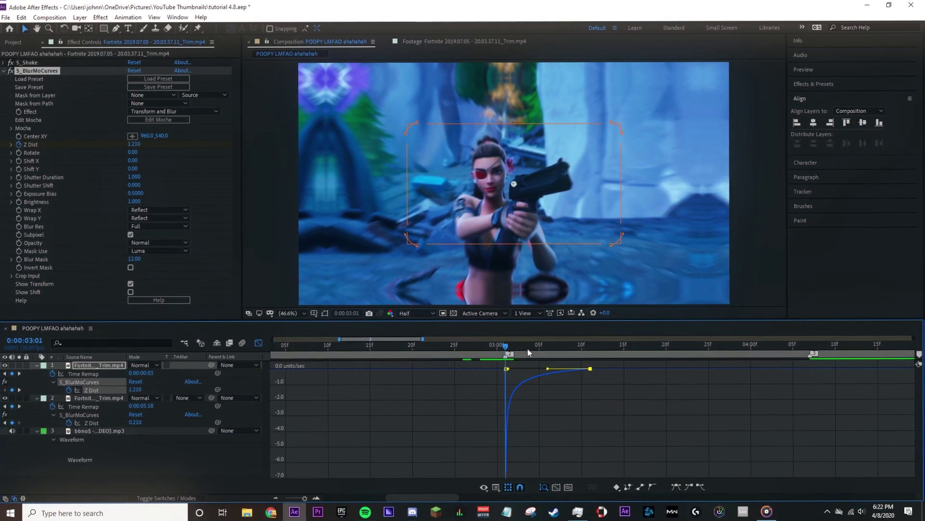
click(497, 351)
click(257, 343)
Preview the zoom transition from about 0:00:02:12 to marker 2.
click(346, 348)
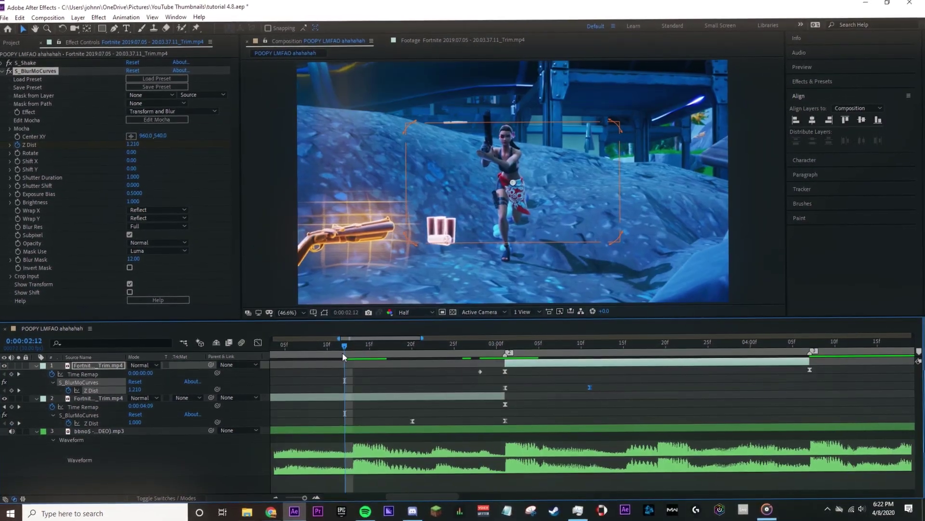
drag(334, 353, 505, 357)
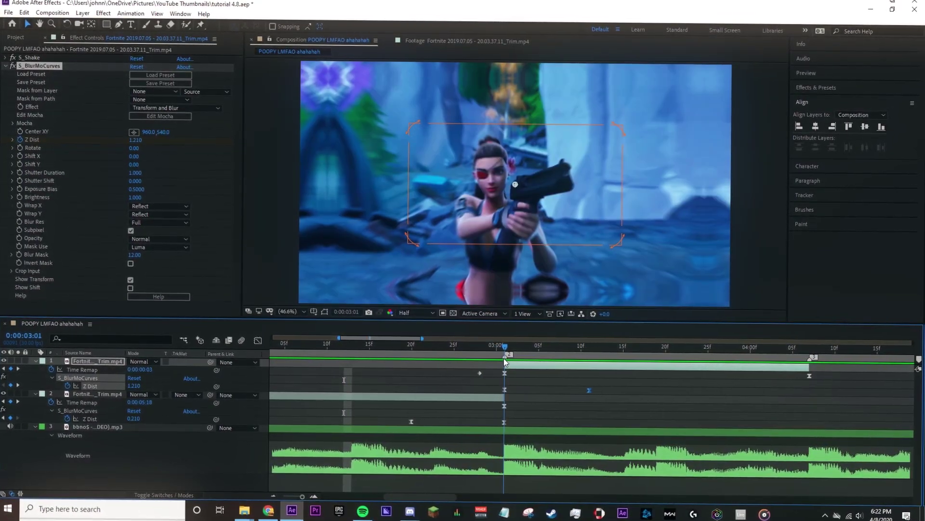
click(17, 384)
click(6, 387)
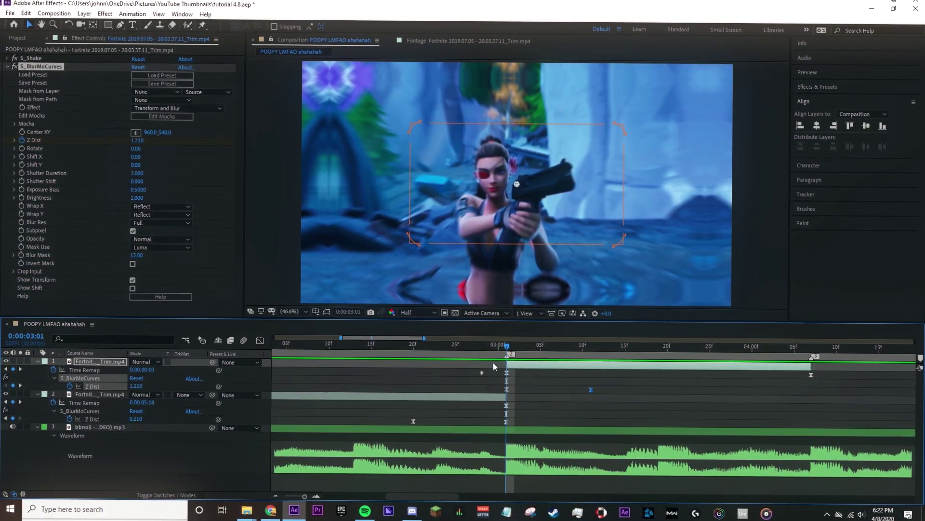
click(520, 365)
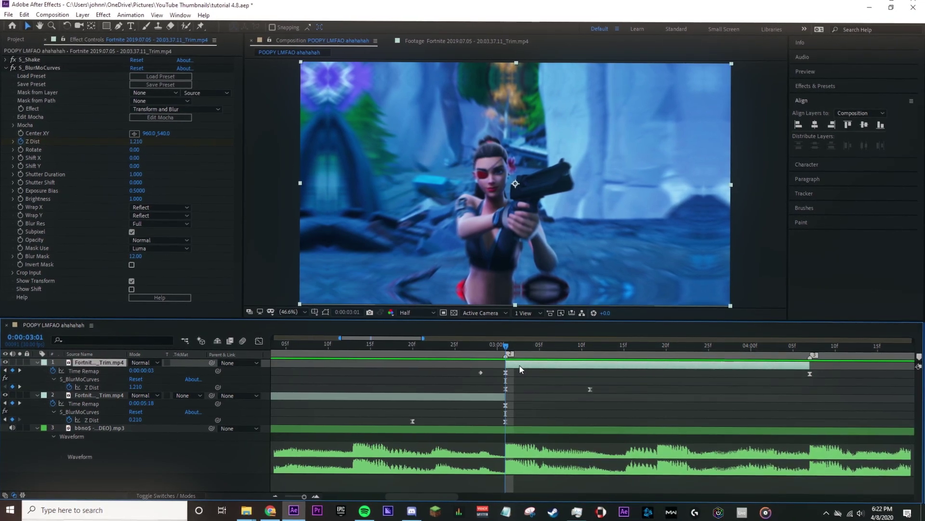
Apply S_Shake to the first clip and load its "Anime beginning keyframe" preset.
click(500, 397)
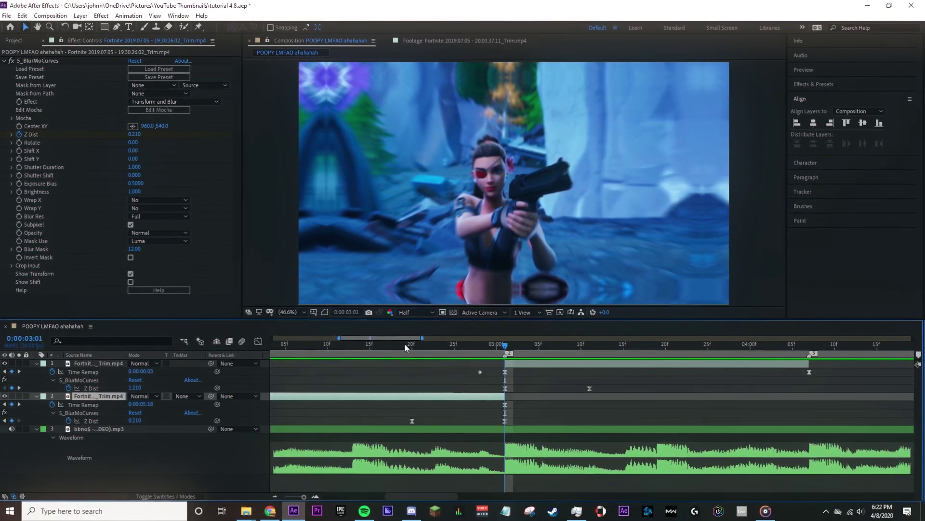
click(4, 62)
key(ctrl+space)
click(180, 181)
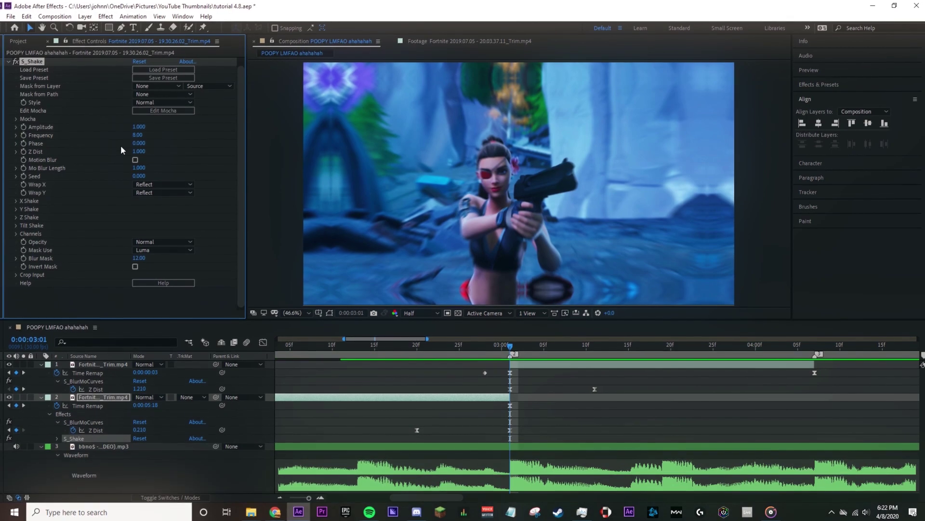
click(140, 65)
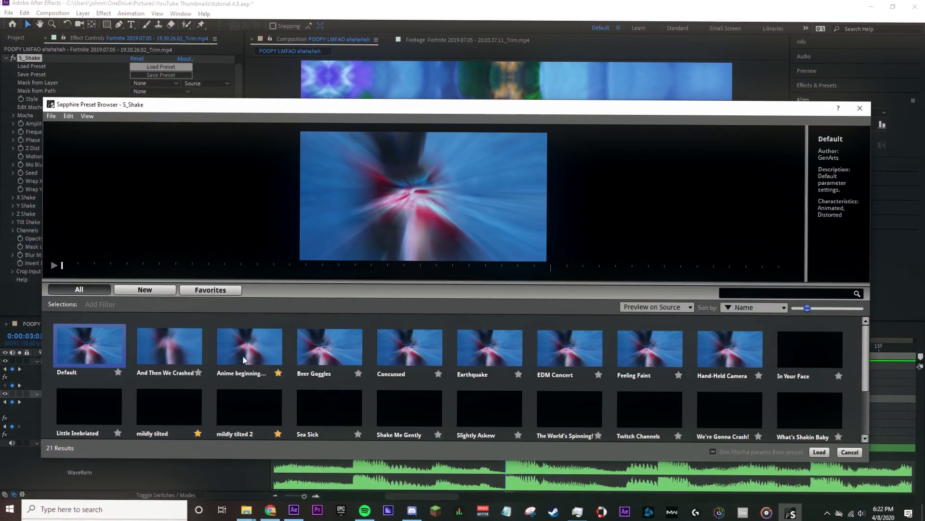
click(244, 361)
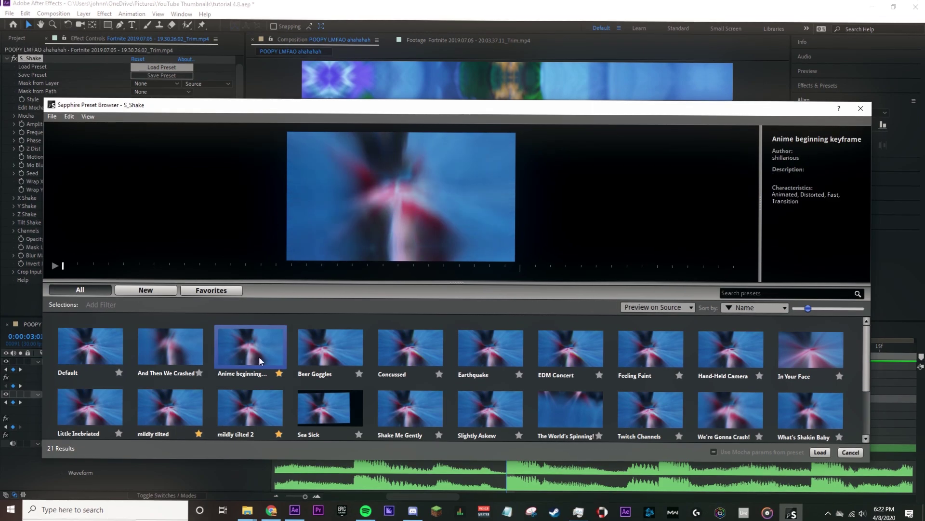
click(820, 452)
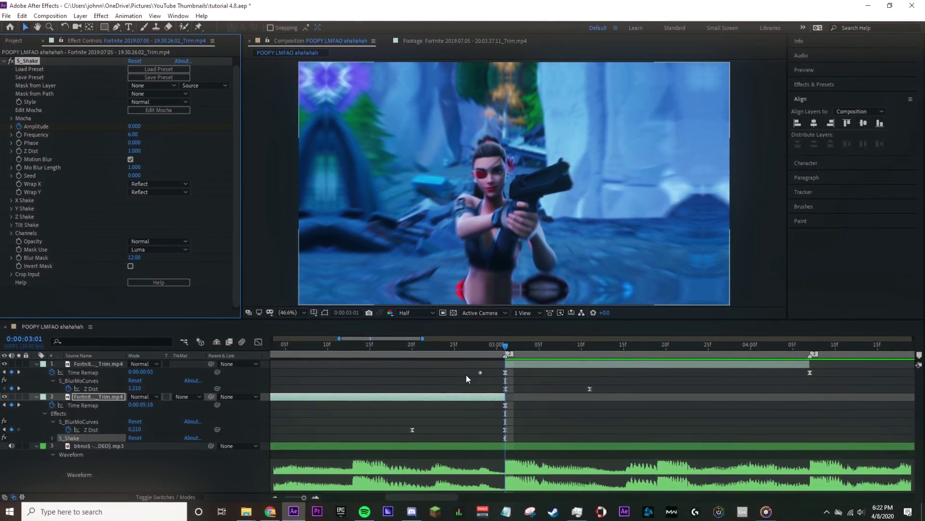
Keyframe the first clip's S_Shake Amplitude from 0 at 0:00:02:23 to 8 at 0:00:03:01.
drag(480, 346, 435, 346)
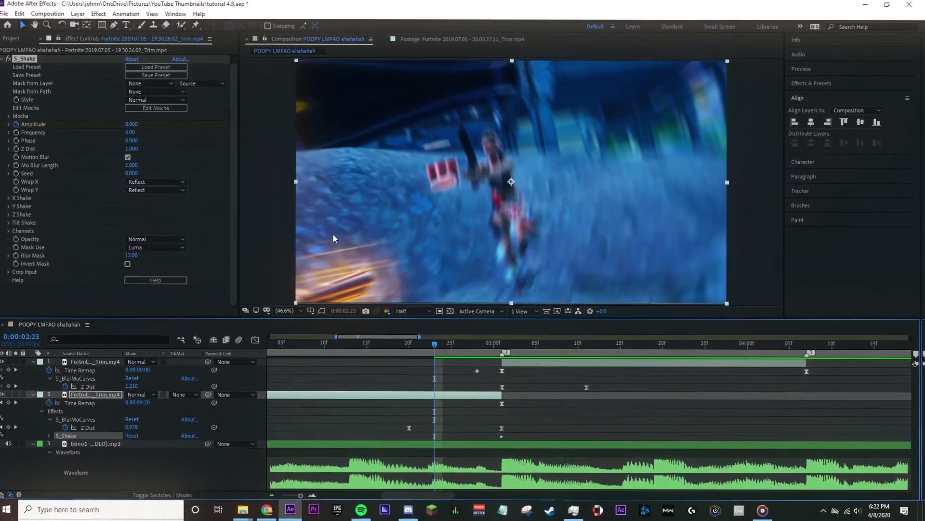
text(0)
key(Return)
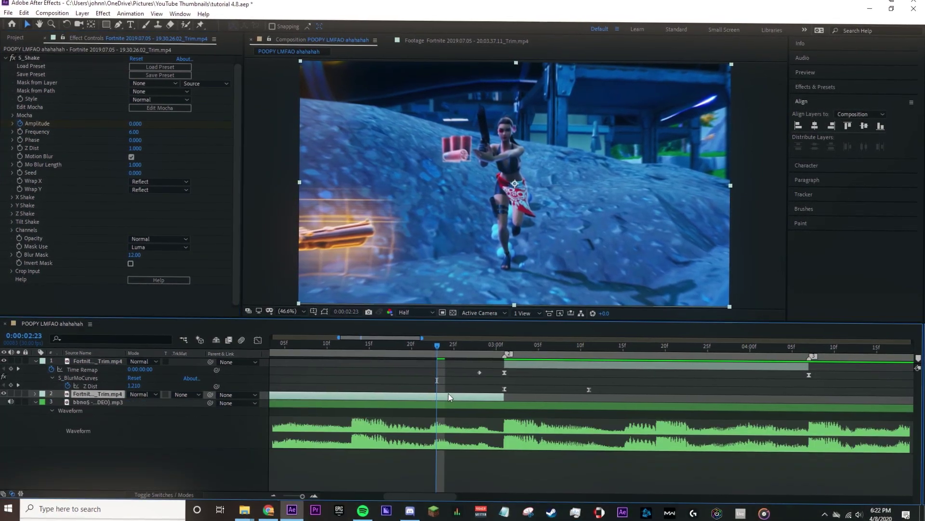
Reveal the first clip's Amplitude keyframes, ease them and shape their speed graph to build up towards marker 2.
key(u)
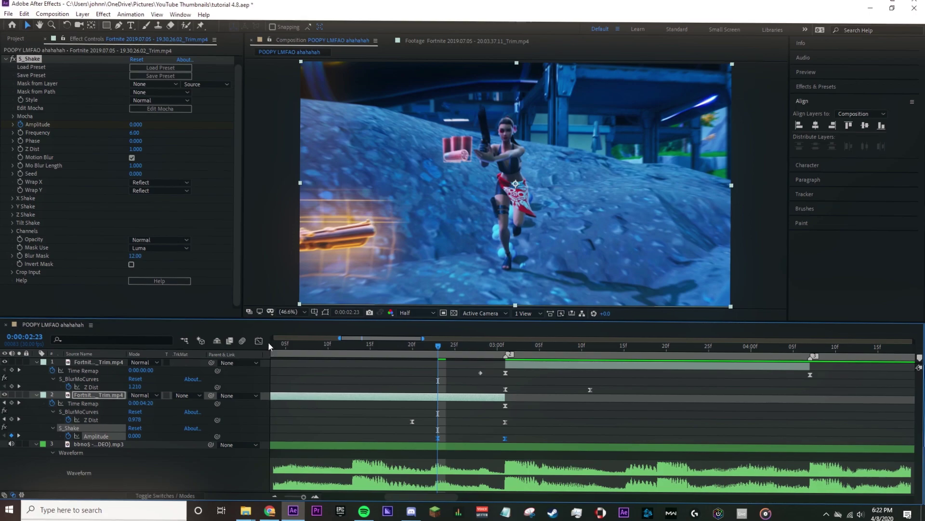
key(shift+F3)
click(439, 469)
drag(450, 470, 500, 469)
click(259, 340)
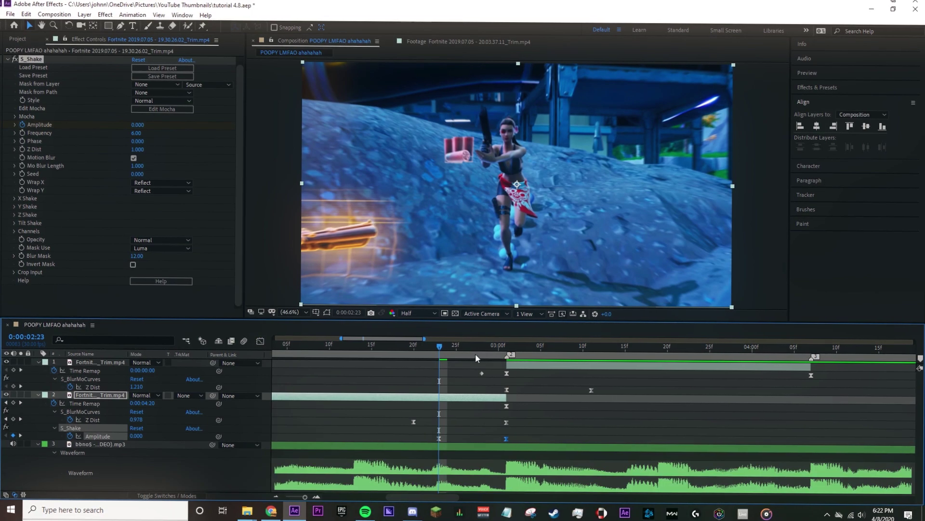
Apply a new S_Shake to the second clip at marker 2 and load the "Anime beginning keyframe" preset.
click(507, 353)
click(518, 362)
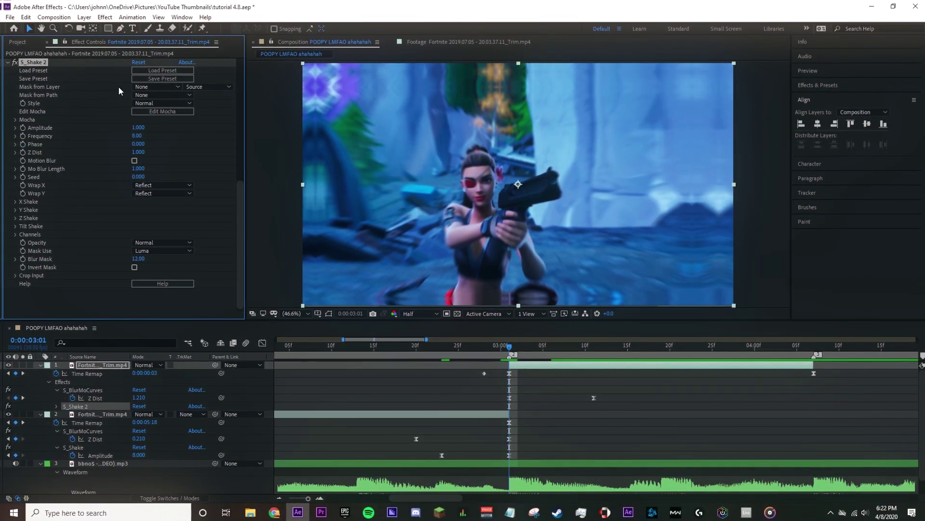
click(154, 72)
click(260, 357)
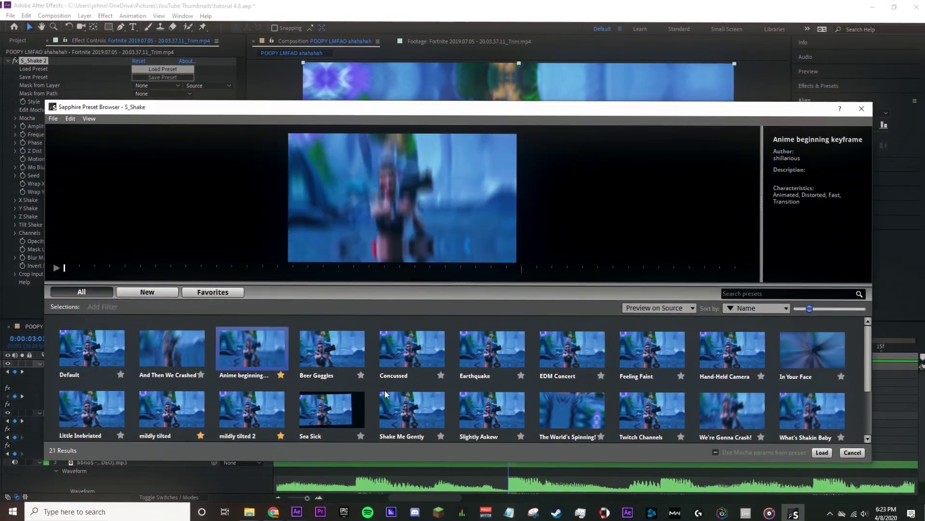
click(822, 451)
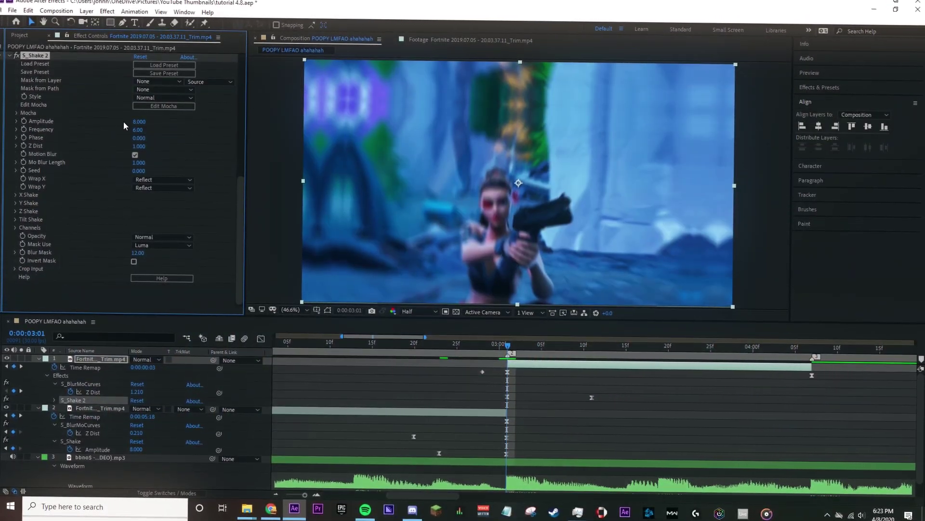
Keyframe the second clip's S_Shake 2 Amplitude from 8 at marker 2 to 0 at 0:00:03:09 and reveal its keyframes.
drag(508, 344, 579, 351)
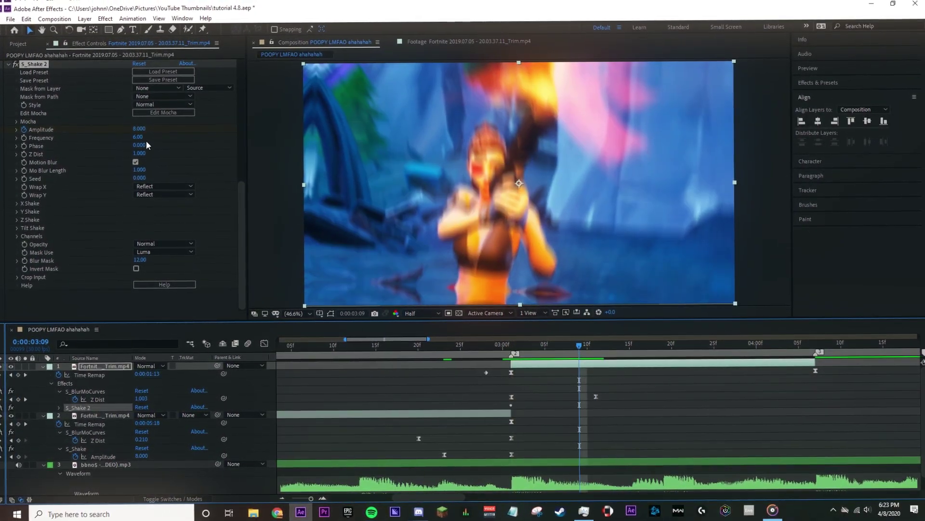
text(0)
key(Return)
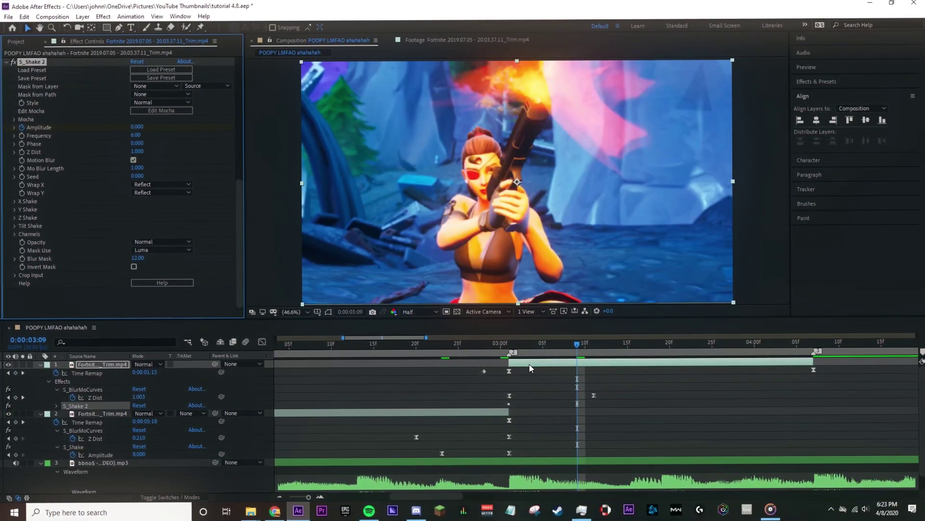
click(533, 365)
key(u)
key(u)
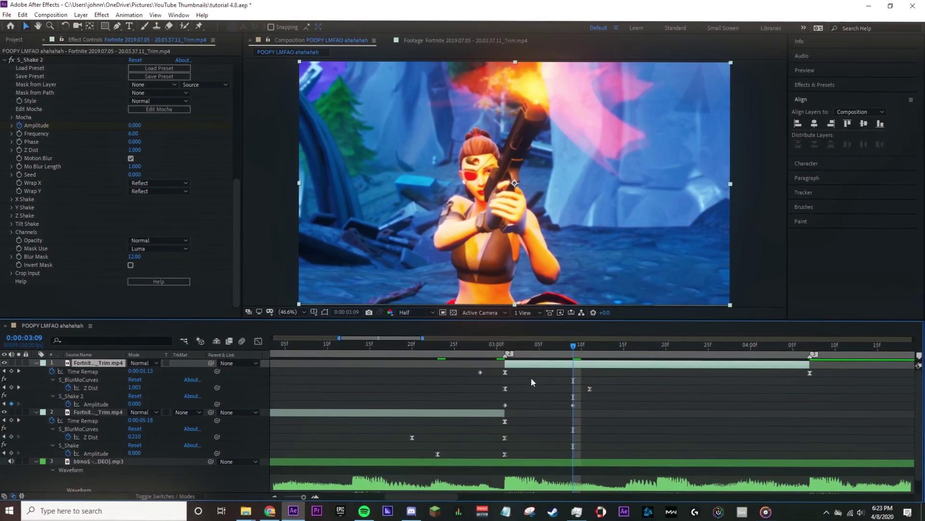
Apply Easy Ease to the second clip's Amplitude keyframes and shape their speed graph so the shake fades out gradually.
drag(588, 404, 485, 404)
key(F9)
click(258, 339)
click(260, 341)
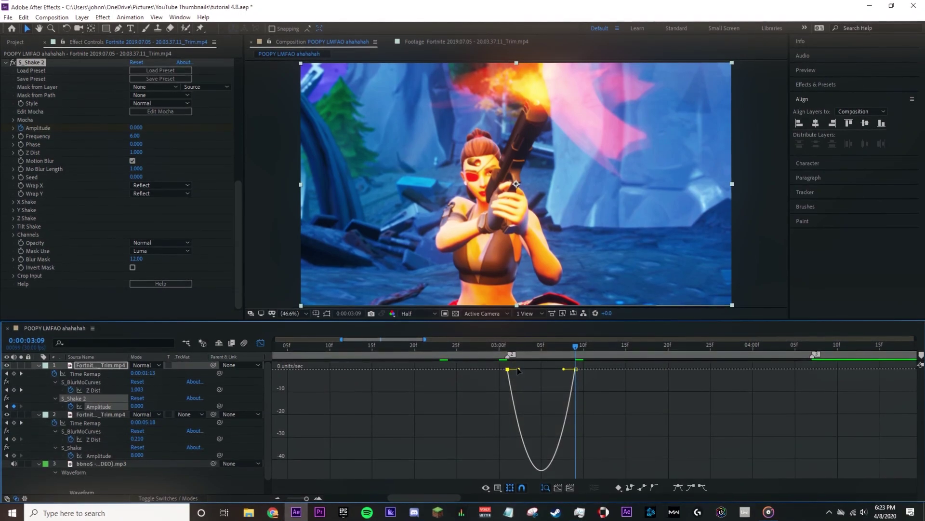
drag(576, 369, 549, 369)
click(257, 342)
Review the shake and zoom transition and reveal the second clip's keyframed properties.
drag(411, 346, 324, 350)
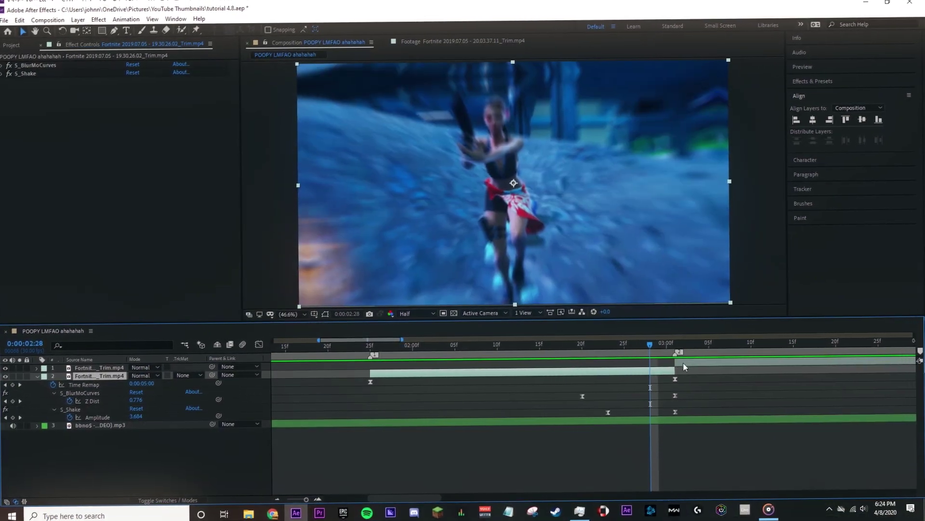
click(680, 363)
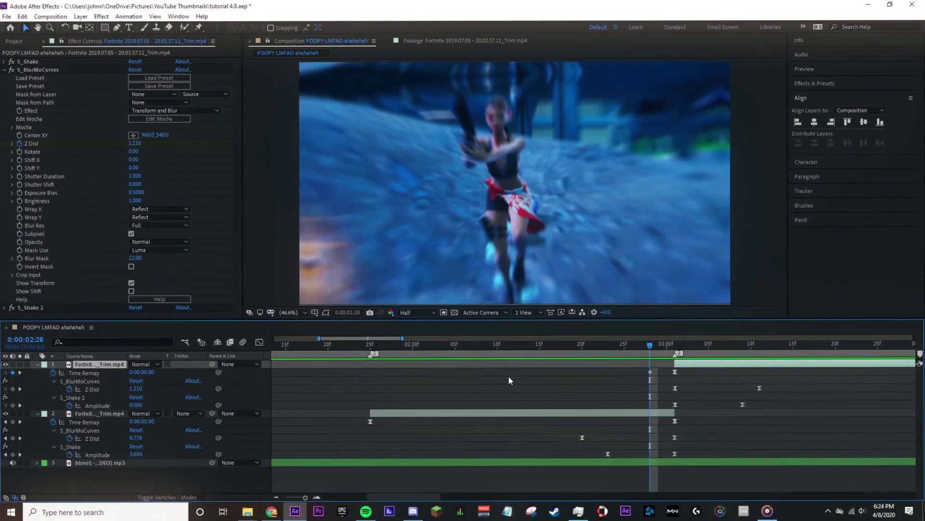
scroll(478, 388, right, 3)
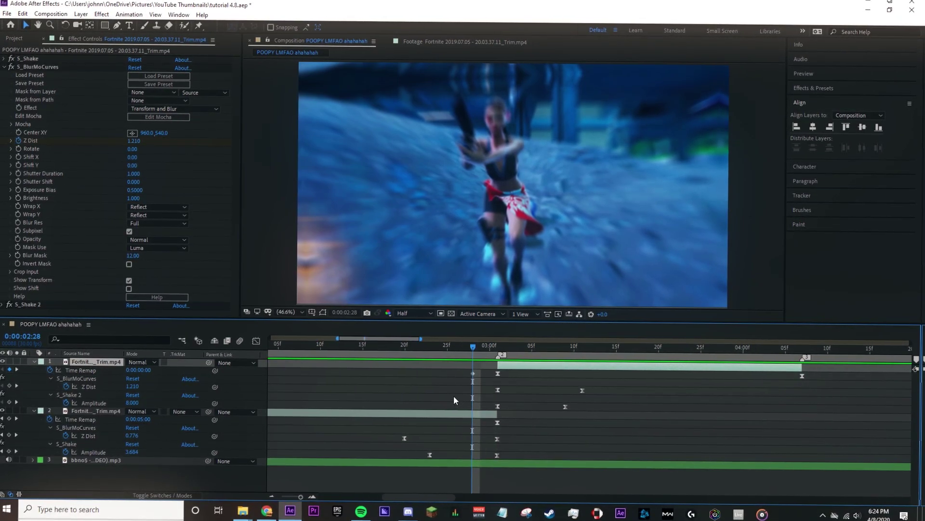
Add the Flimburn (8).mov overlay as the uppermost layer, starting at about 0:00:02:25, just before marker 2.
click(519, 398)
click(12, 40)
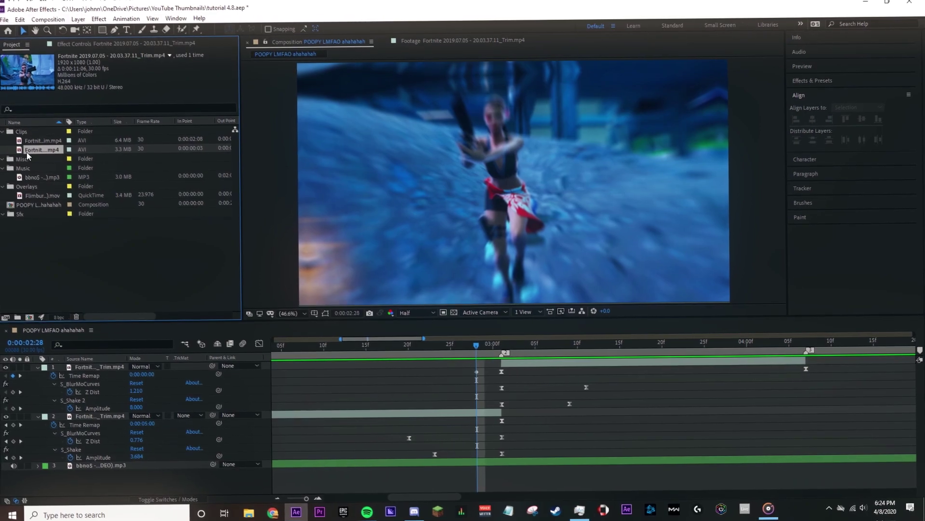
drag(35, 197, 502, 344)
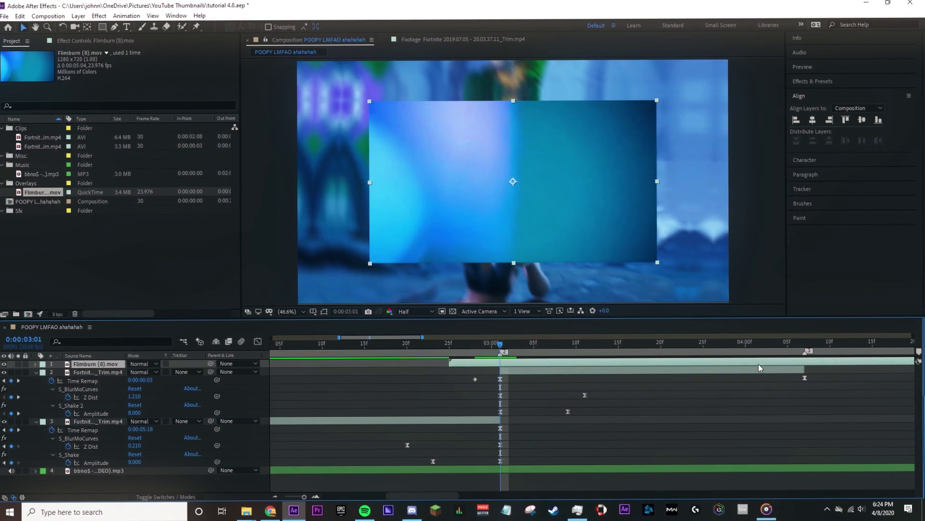
Slide the film-burn overlay earlier so its flare meets marker 2, and keyframe its Opacity from 100% there, fading out by 0:00:03:11.
drag(887, 363, 698, 374)
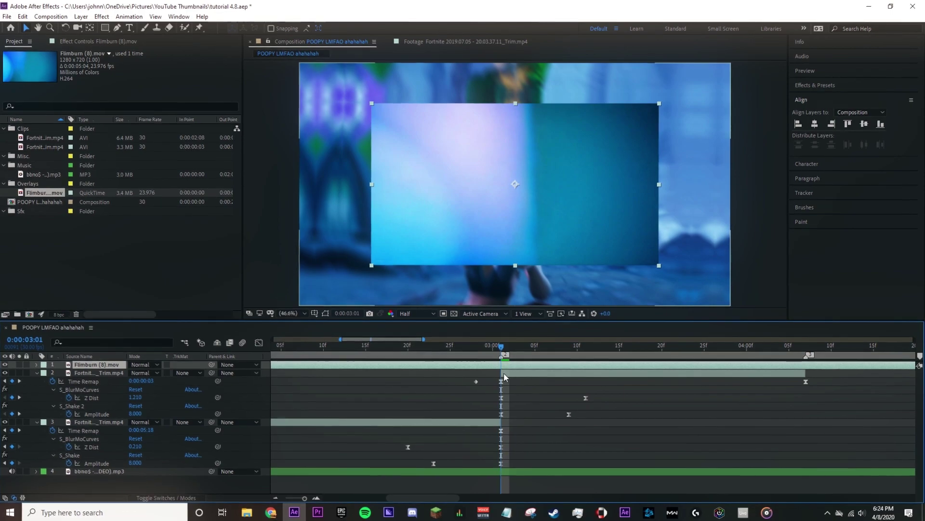
key(t)
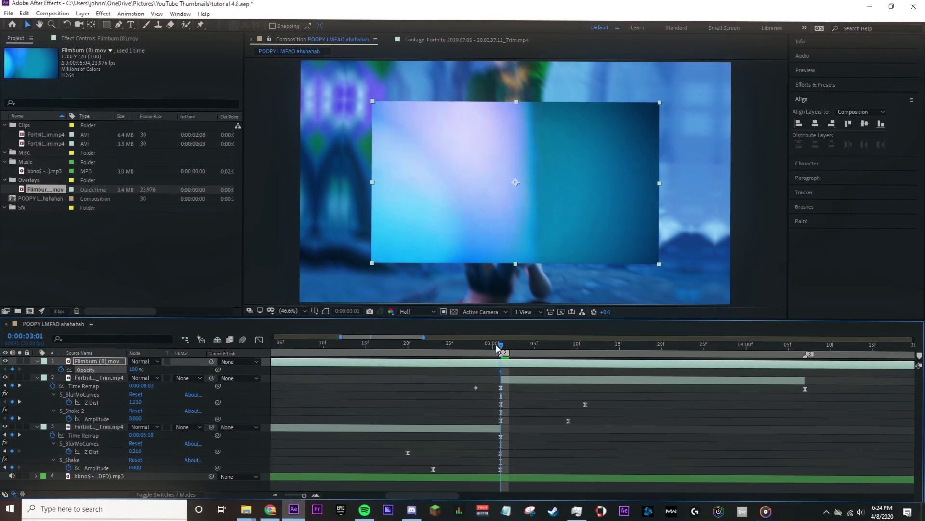
click(510, 345)
drag(515, 348, 589, 348)
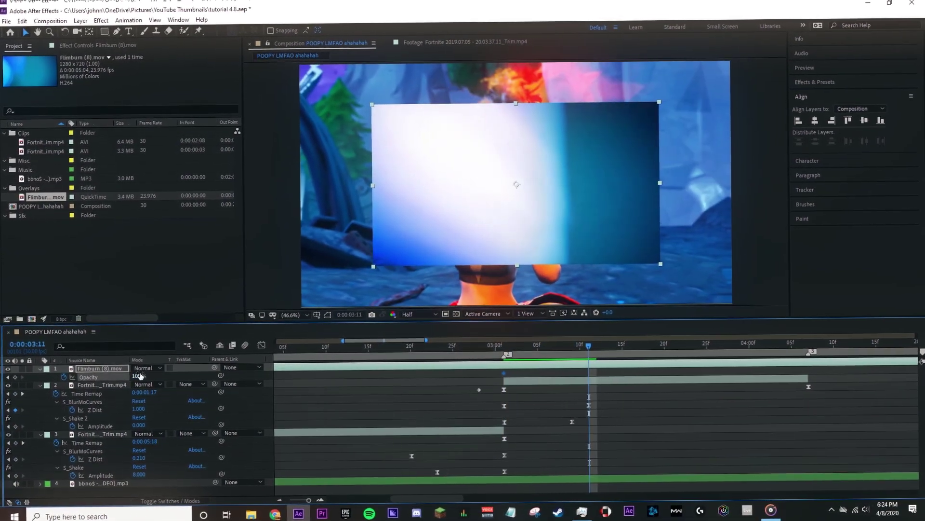
drag(138, 374, 55, 383)
Keyframe the film-burn overlay's Opacity at 0% at 0:00:02:20 and 80% at marker 2.
drag(580, 344, 409, 357)
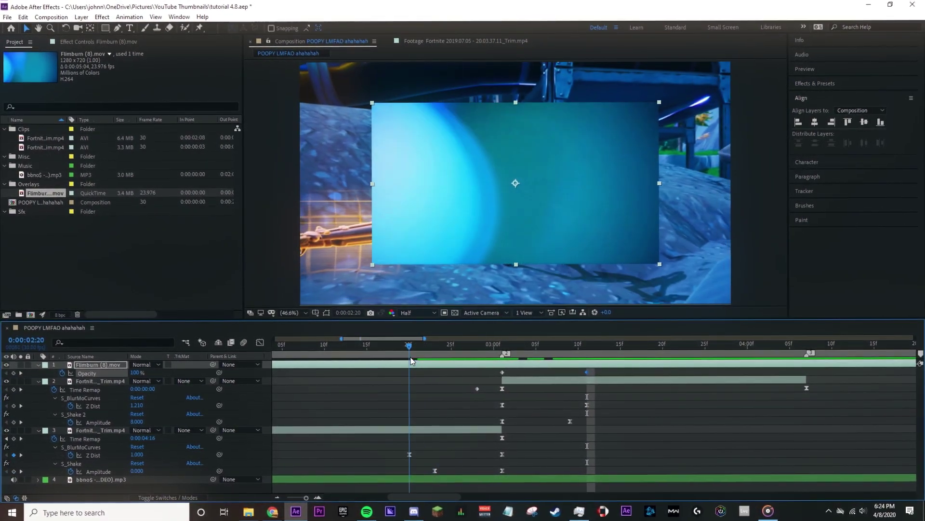
drag(135, 372, 138, 372)
click(140, 372)
text(0)
key(Return)
drag(489, 347, 505, 346)
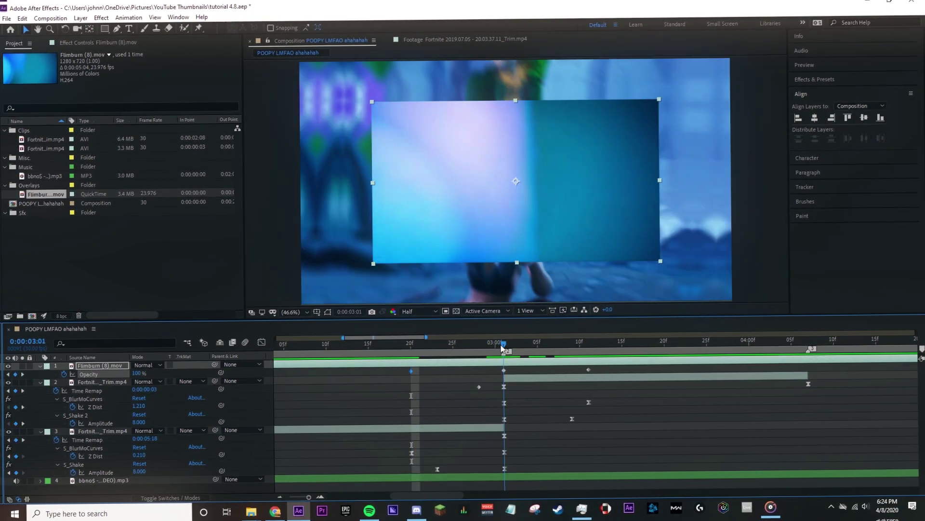
drag(142, 374, 137, 382)
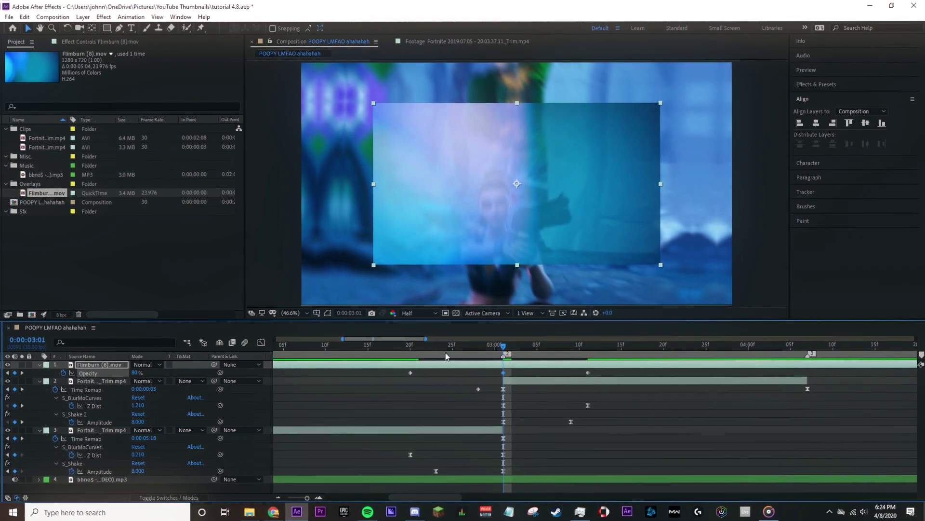
Scale the film-burn overlay up to fill the frame and set its blending mode to Add.
drag(371, 266, 293, 319)
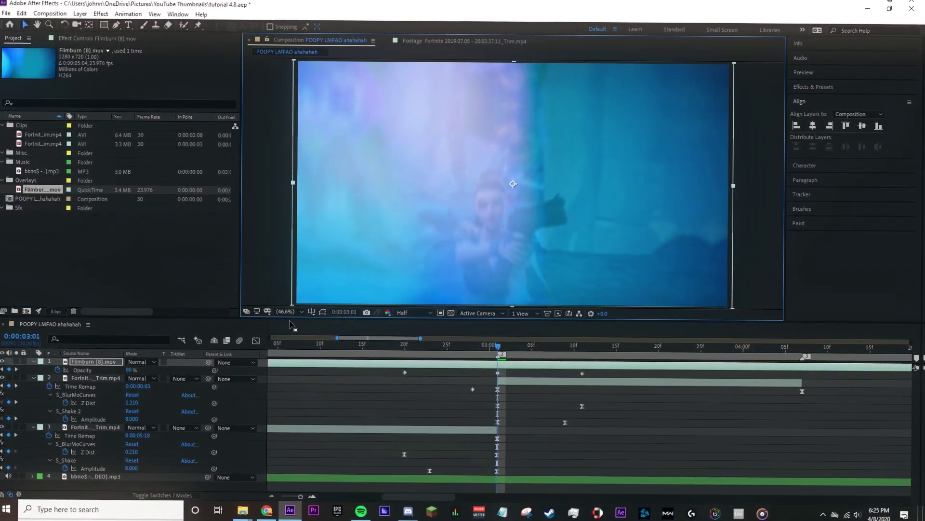
click(140, 362)
click(191, 182)
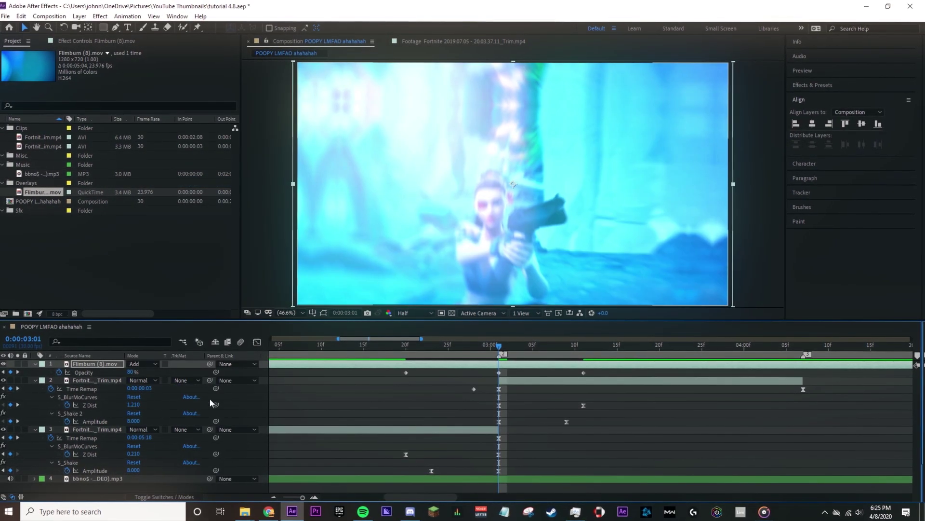
click(166, 497)
click(169, 496)
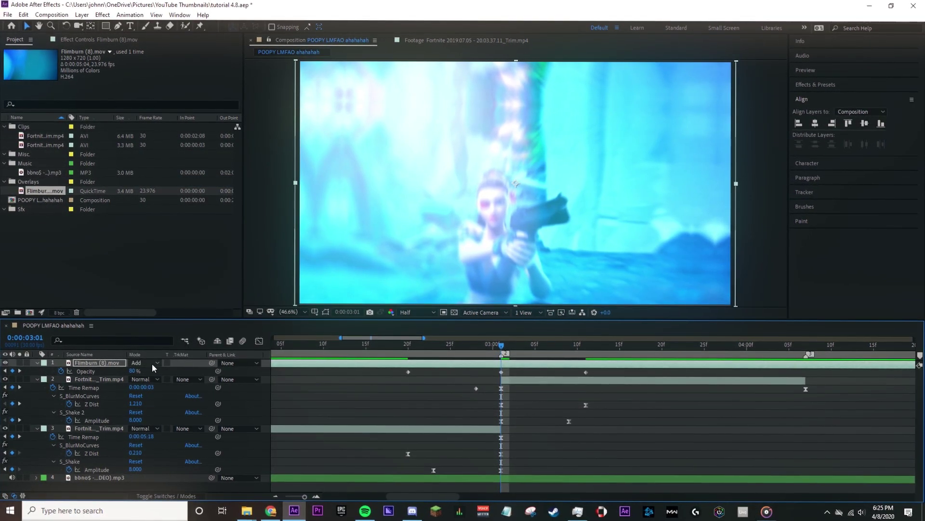
Trim the film-burn overlay to its outer Opacity keyframes, 0:00:02:20 to 0:00:03:11, and preview the transition.
drag(426, 347, 318, 354)
key(ctrl+shift+d)
key(ctrl+shift+d)
key(Delete)
click(392, 380)
key(Delete)
key(space)
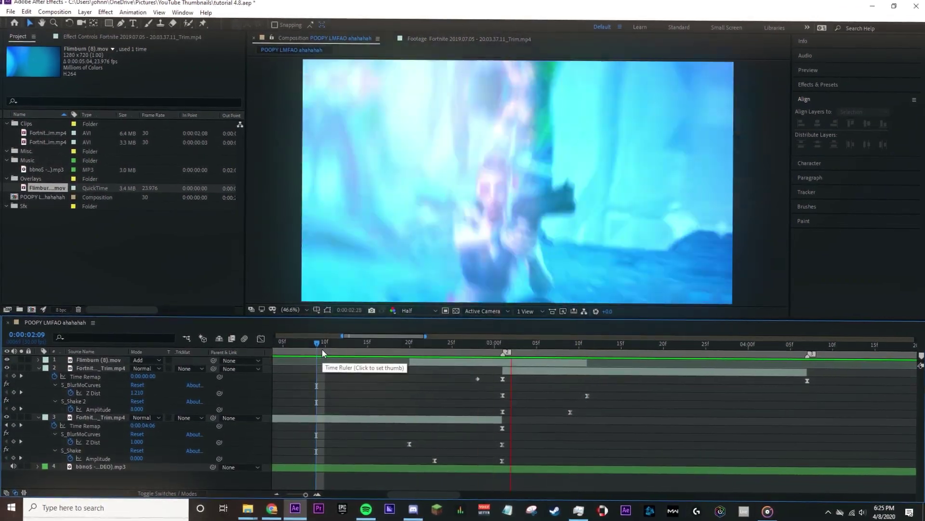
Lower the film-burn overlay's Opacity keyframe at marker 2 to 60%.
drag(477, 344, 501, 349)
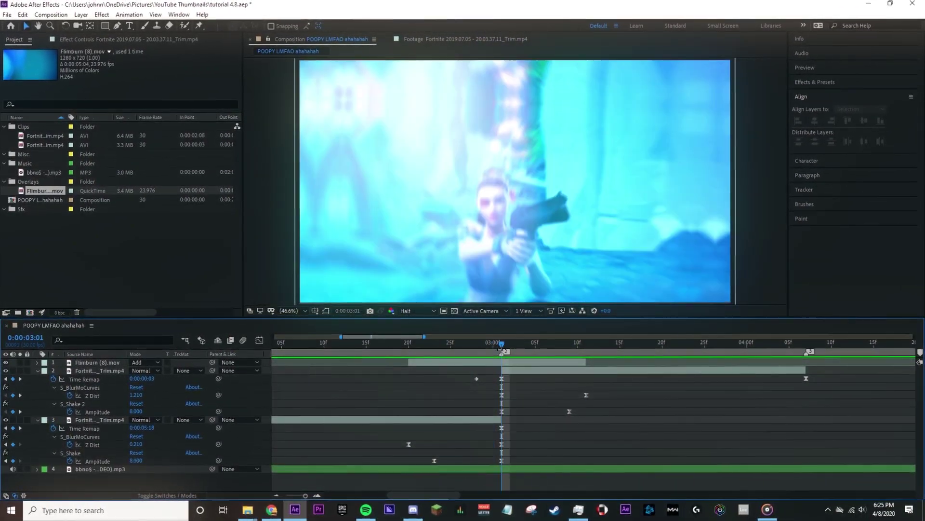
click(494, 362)
key(t)
drag(139, 372, 129, 374)
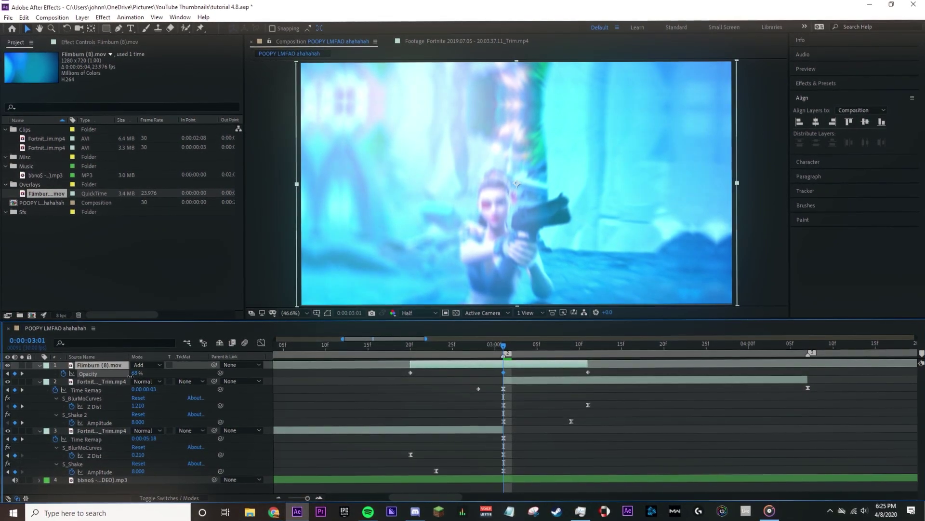
click(381, 345)
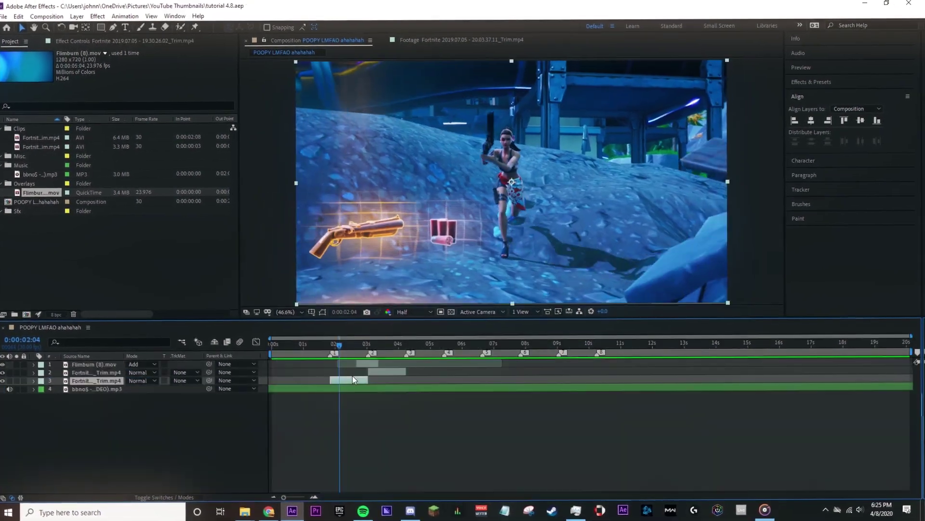
Apply S_Flashbulbs to the first clip, load its Naked Flame preset, and preview the flashes.
click(369, 382)
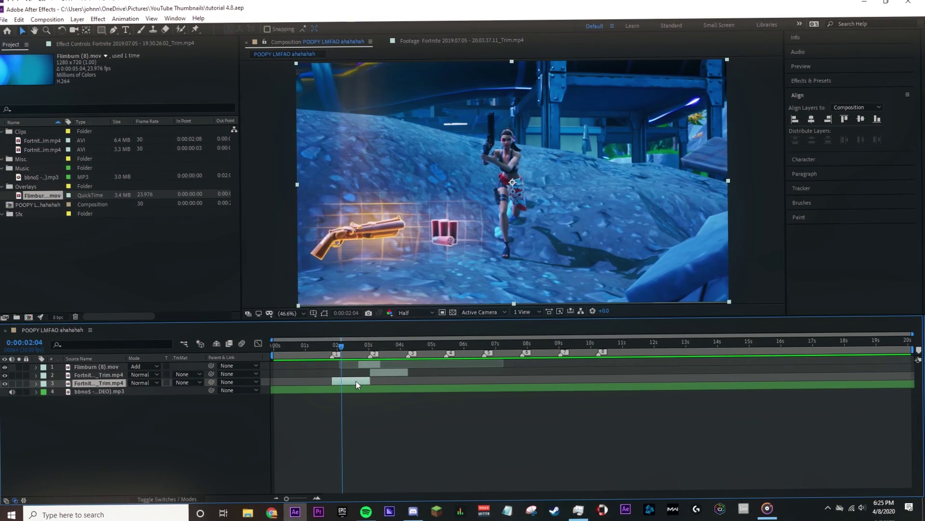
key(ctrl+space)
text(flash)
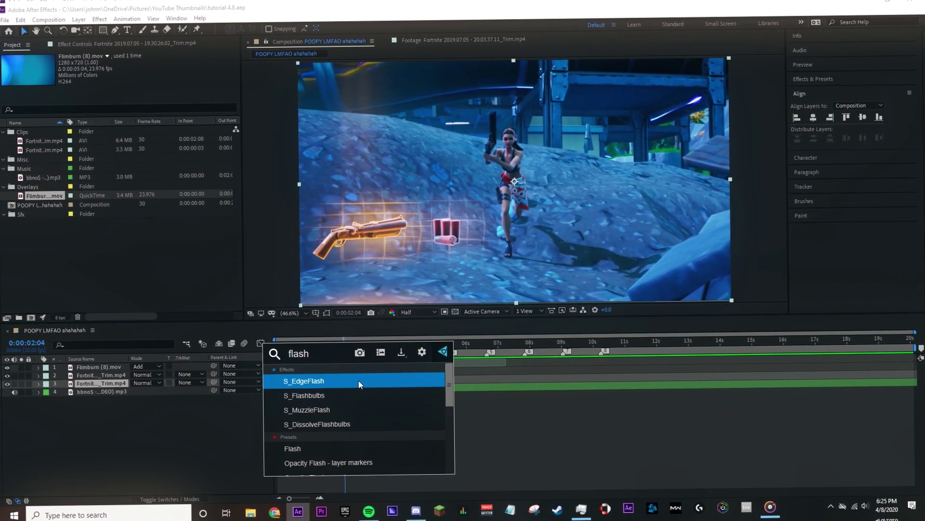
click(357, 393)
click(183, 83)
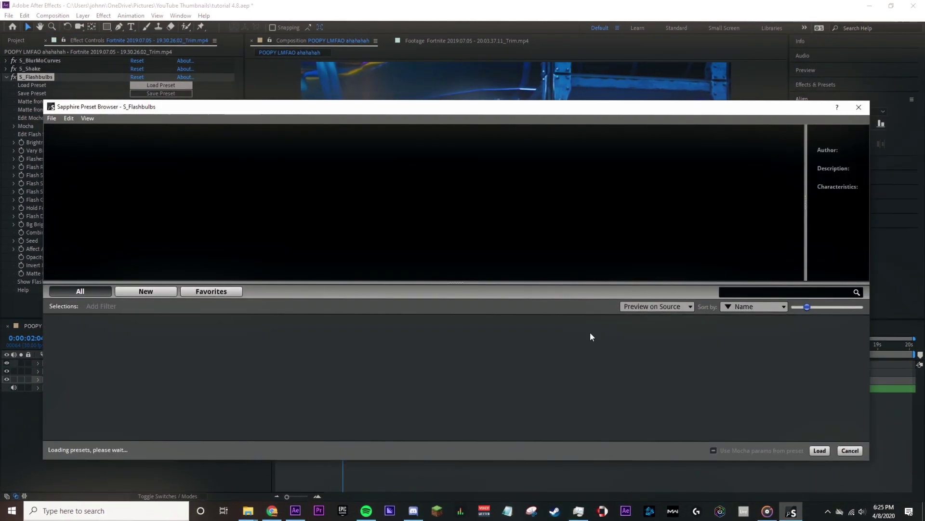
scroll(383, 372, down, 1)
click(317, 421)
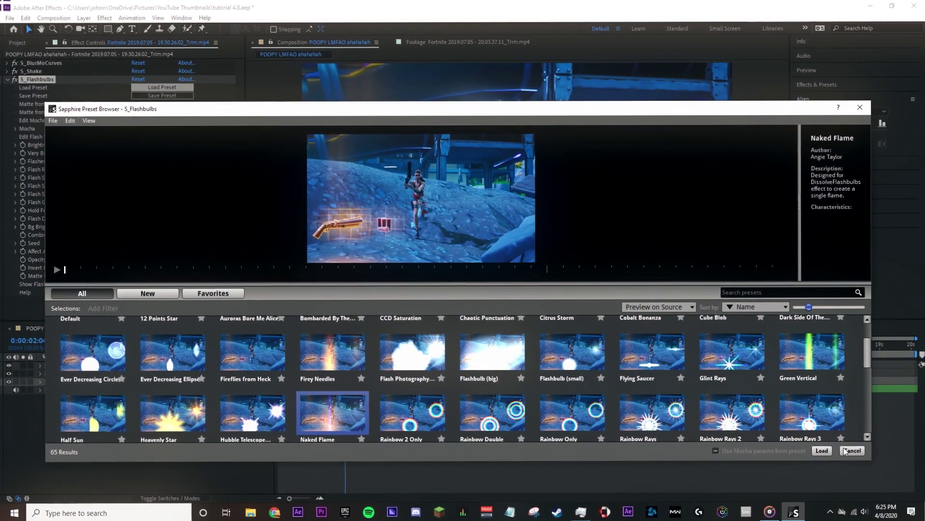
click(822, 450)
drag(345, 345, 308, 352)
key(space)
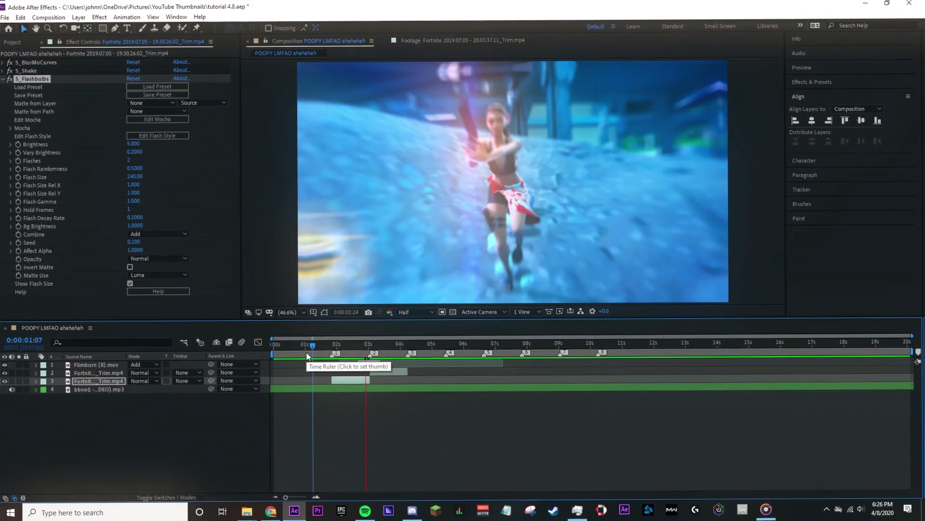
Add an adjustment layer above all other layers, apply Looks to it, and open the effect's look editor.
click(363, 351)
key(ctrl+alt+y)
drag(115, 383, 88, 364)
key(ctrl+space)
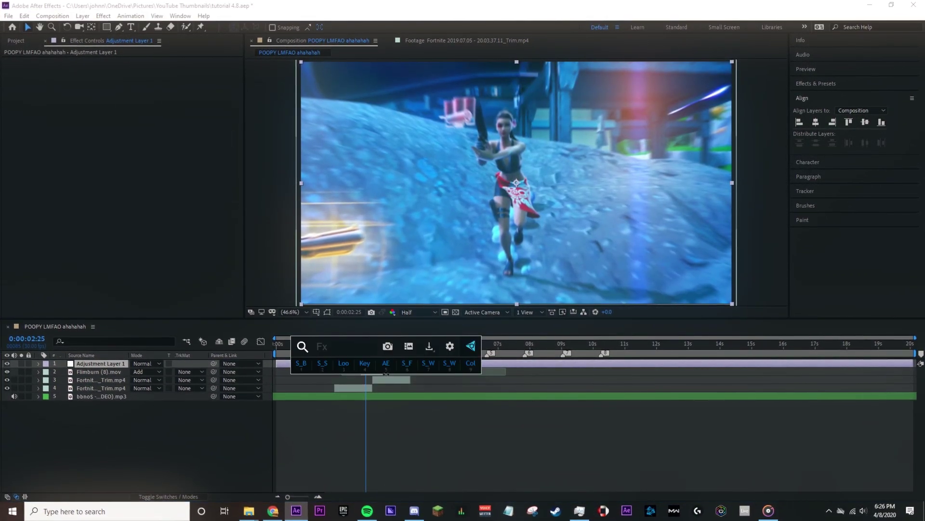
click(344, 363)
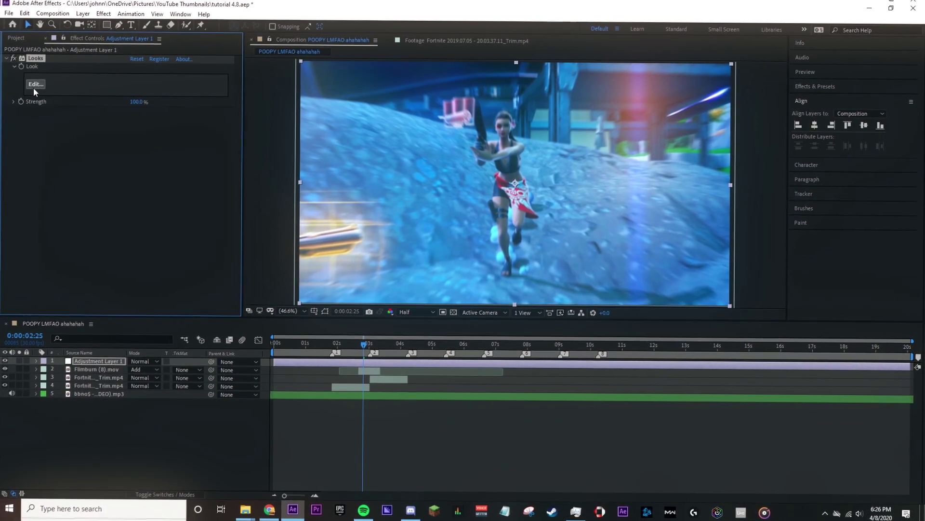
click(35, 85)
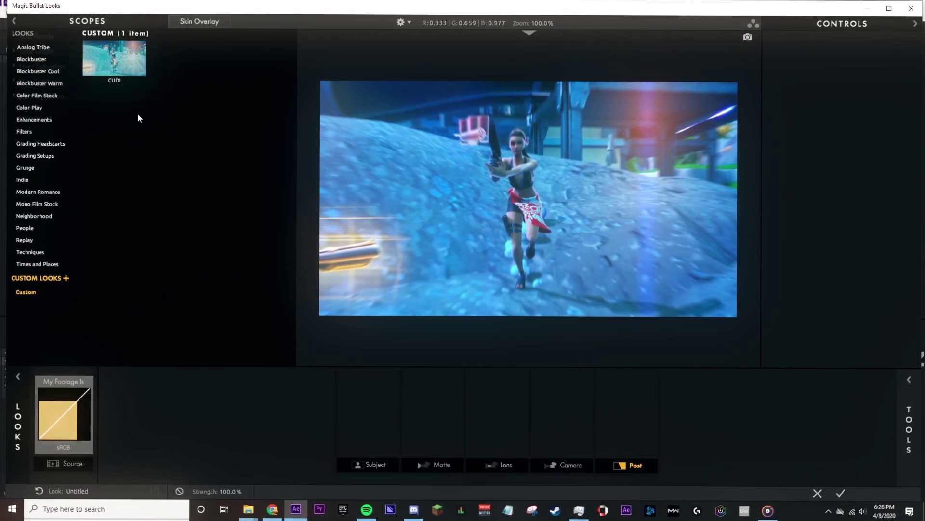